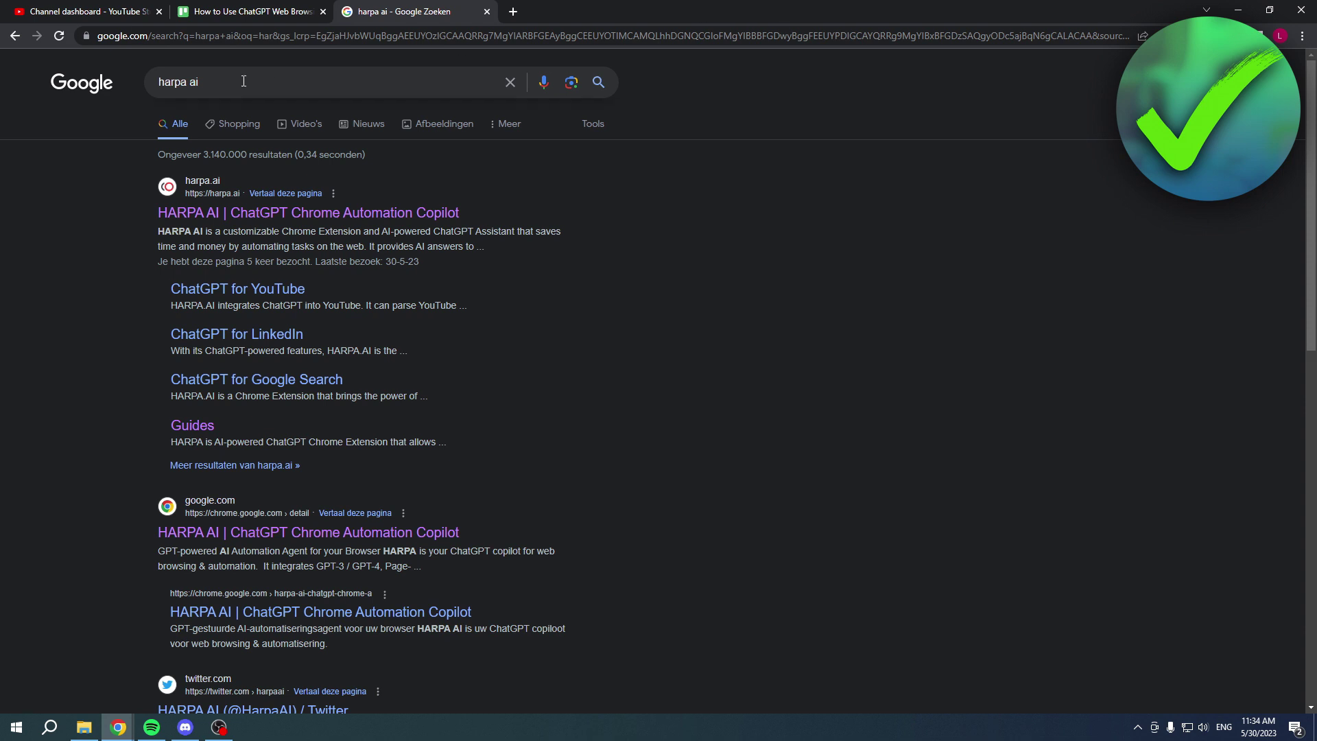
Step: Open the harpa.ai homepage from the first Google search result
click(269, 212)
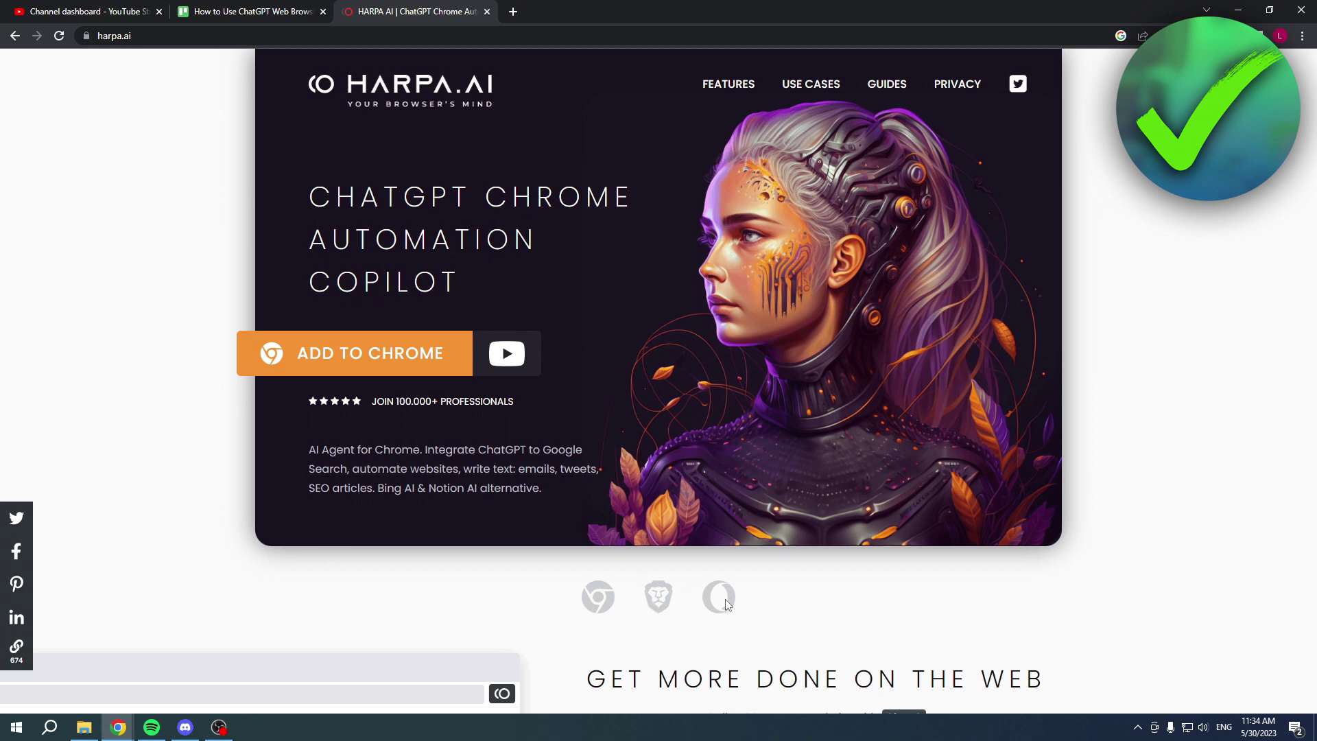
Step: Scroll to the 'Get More Done on the Web' section and briefly highlight its heading
scroll(997, 467, down, 3)
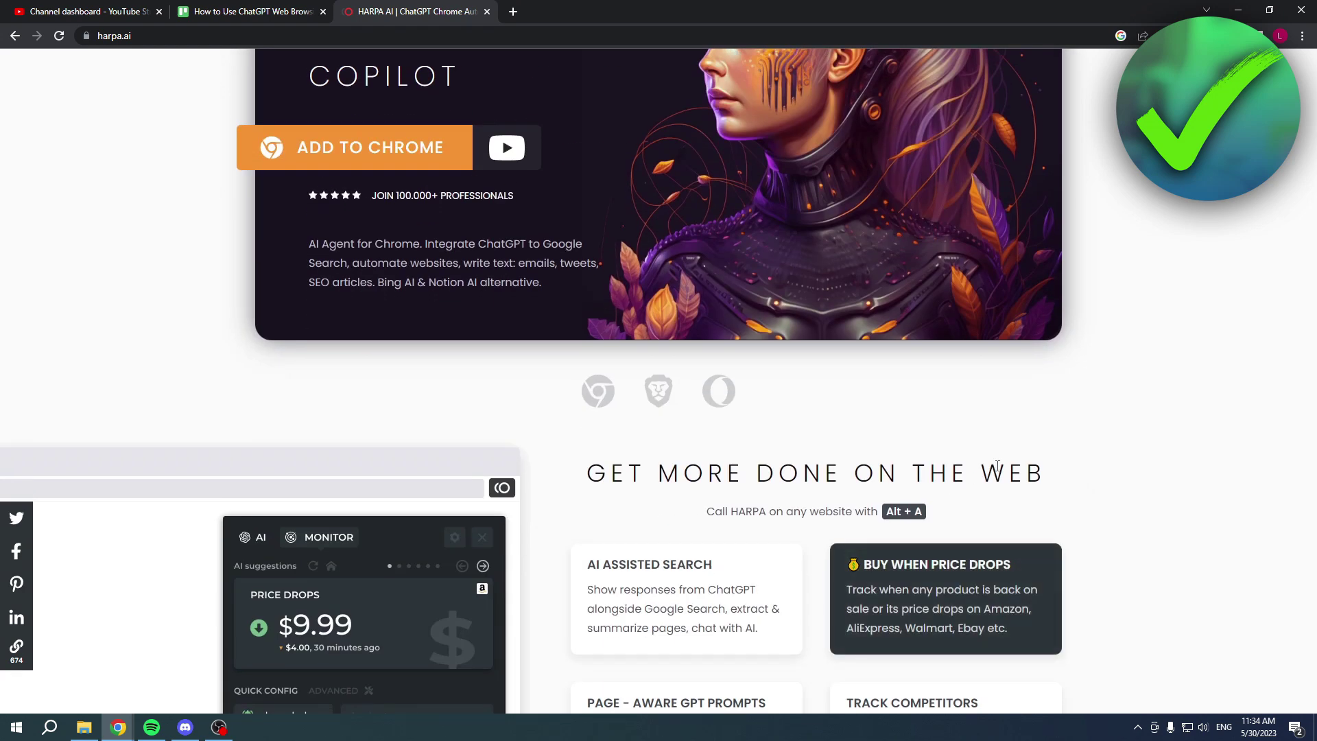
scroll(1102, 416, down, 4)
scroll(1155, 384, down, 2)
scroll(1159, 376, up, 2)
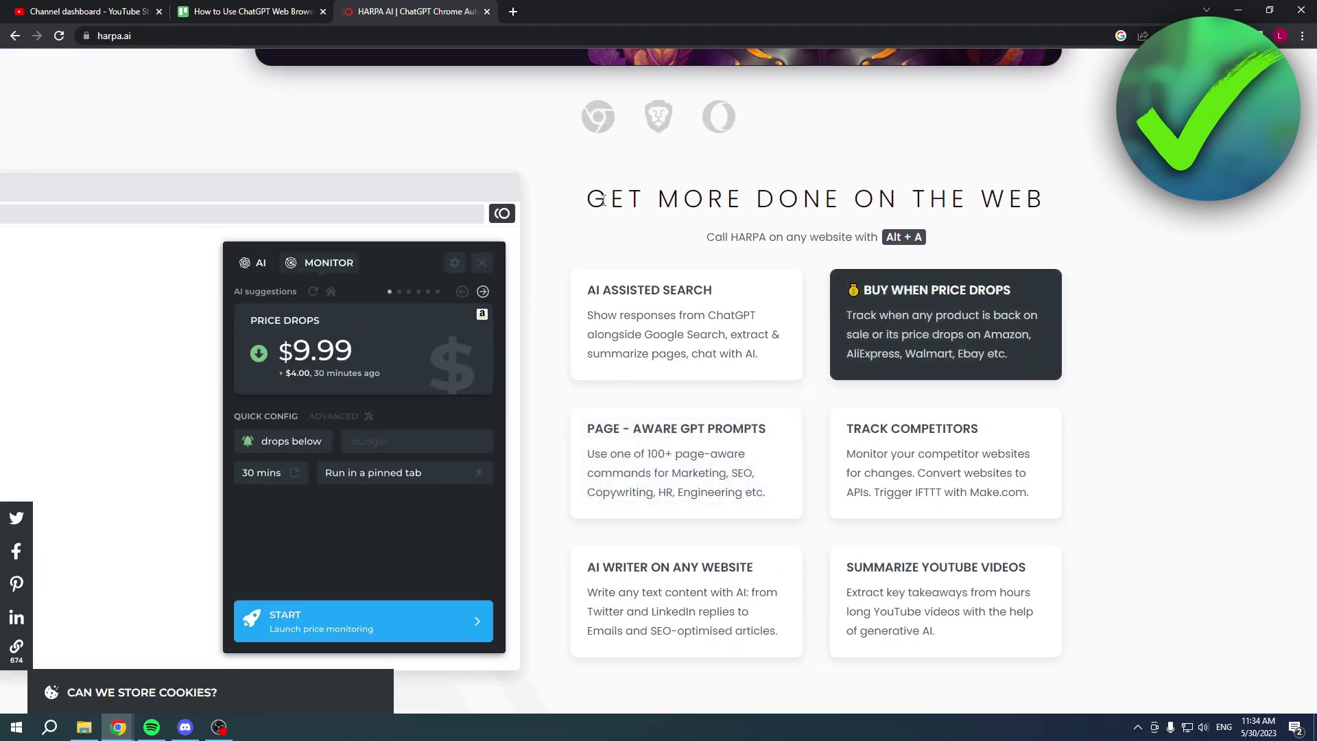
drag(600, 199, 1073, 206)
click(1087, 203)
Step: Preview the AI Assisted Search, Buy When Price Drops and Track Competitors demos
click(676, 306)
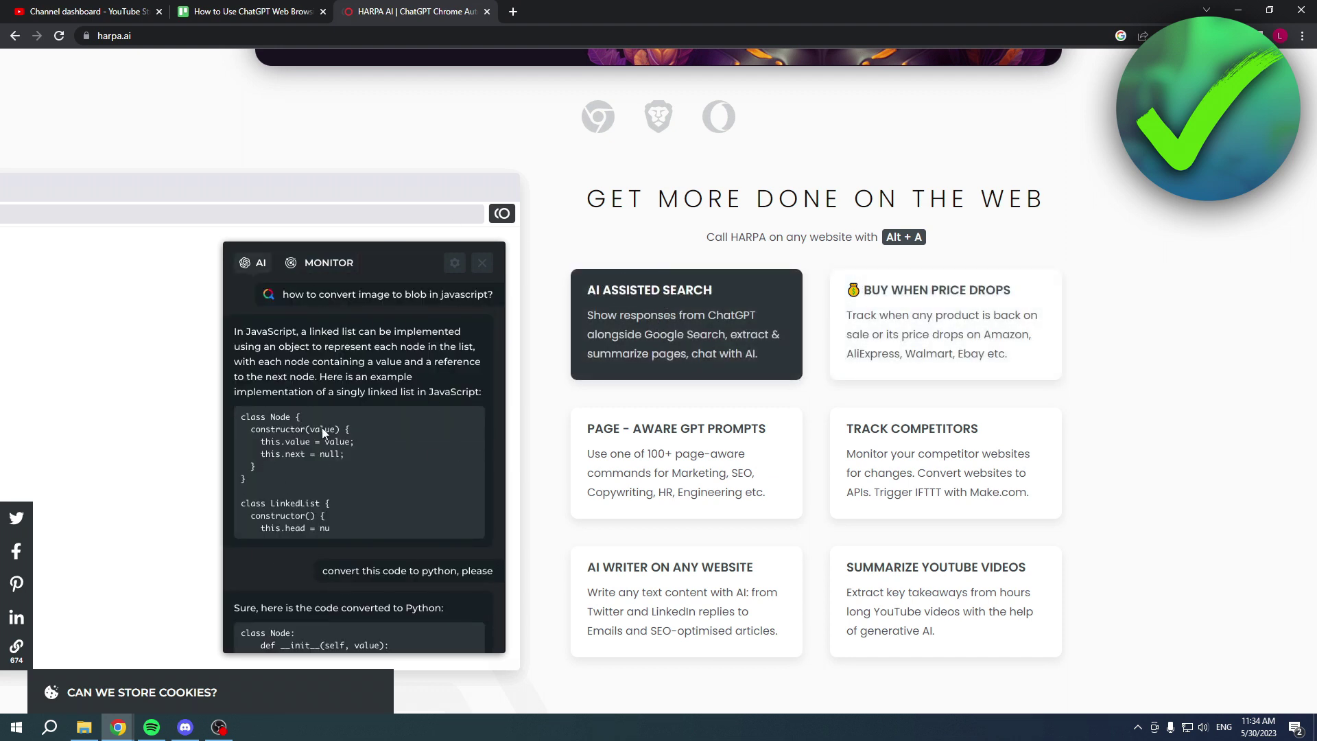
click(909, 357)
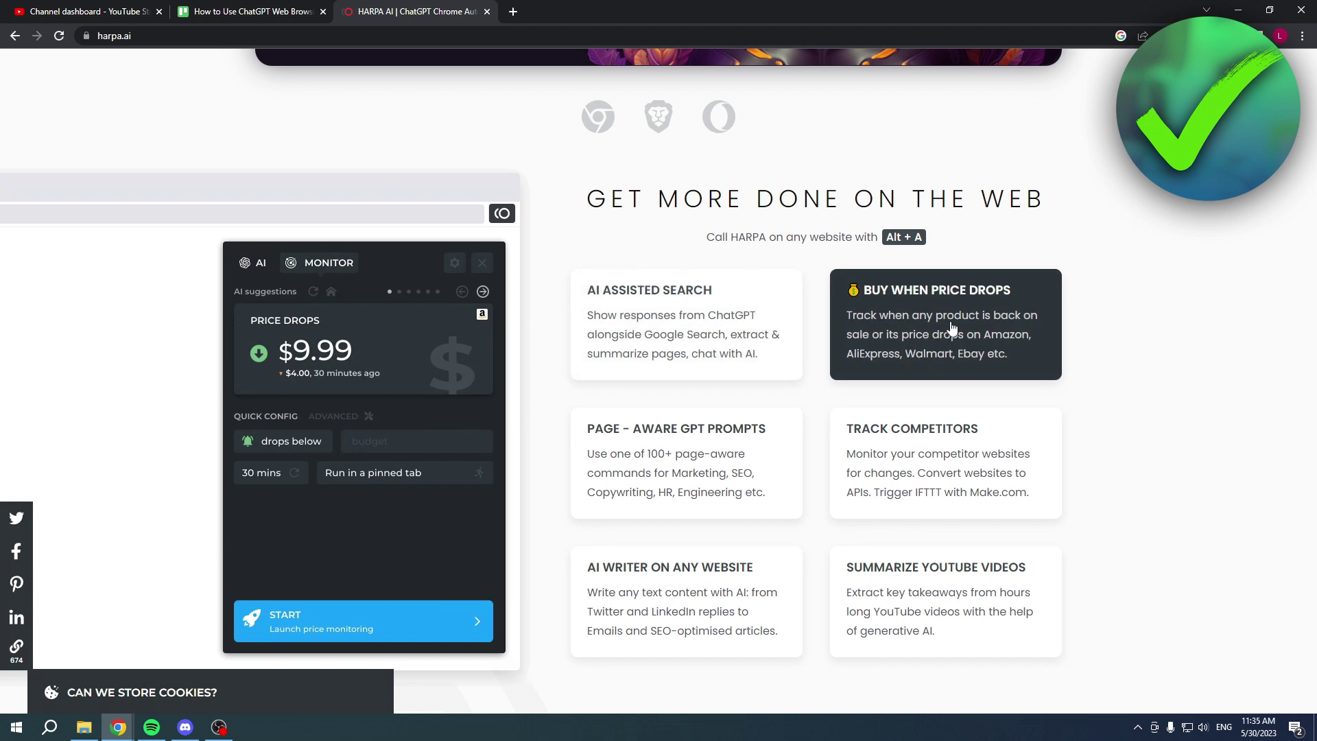
click(680, 461)
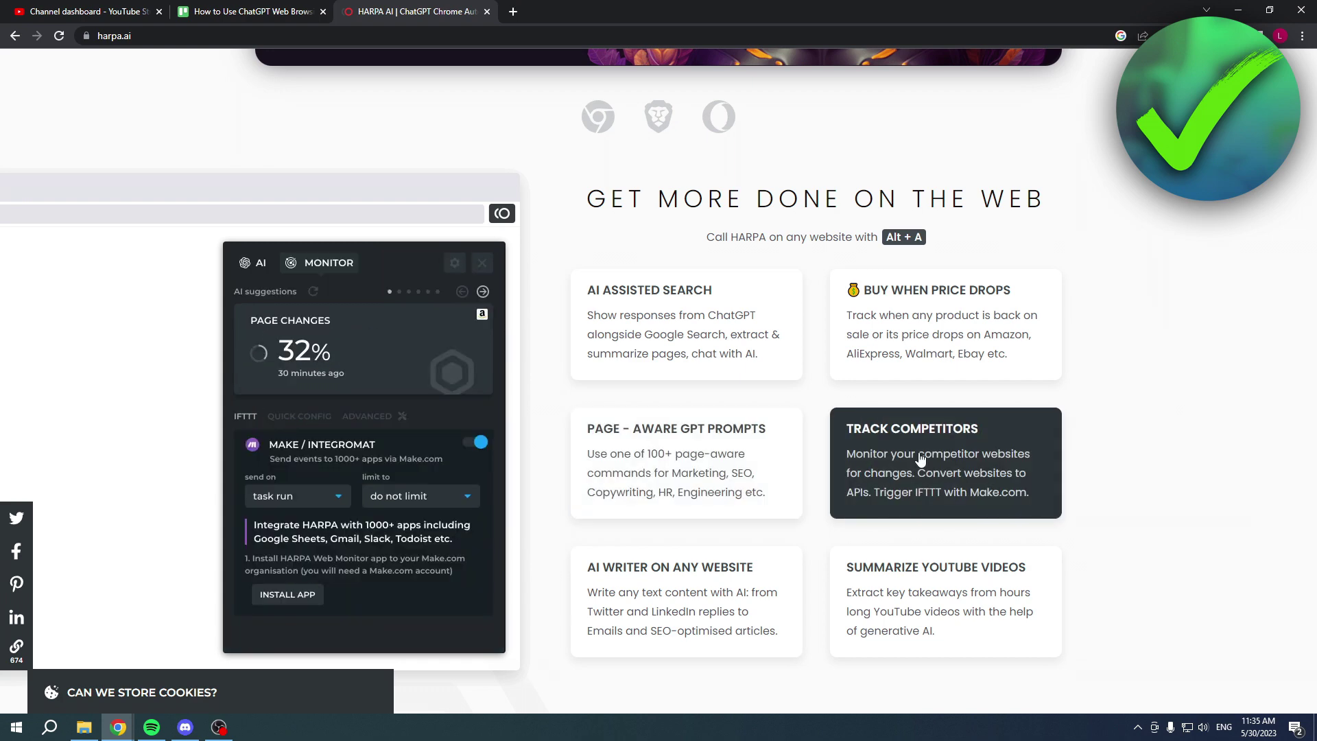
scroll(994, 435, down, 1)
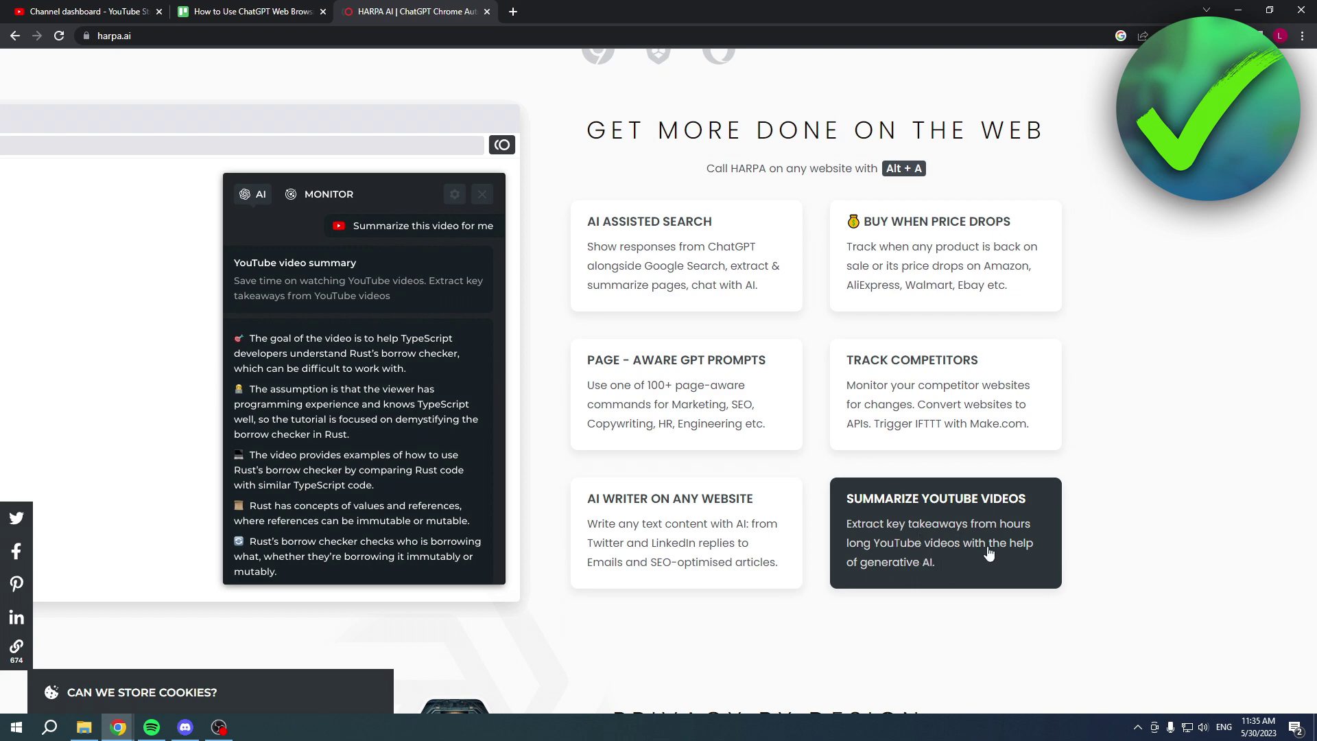
scroll(987, 550, down, 10)
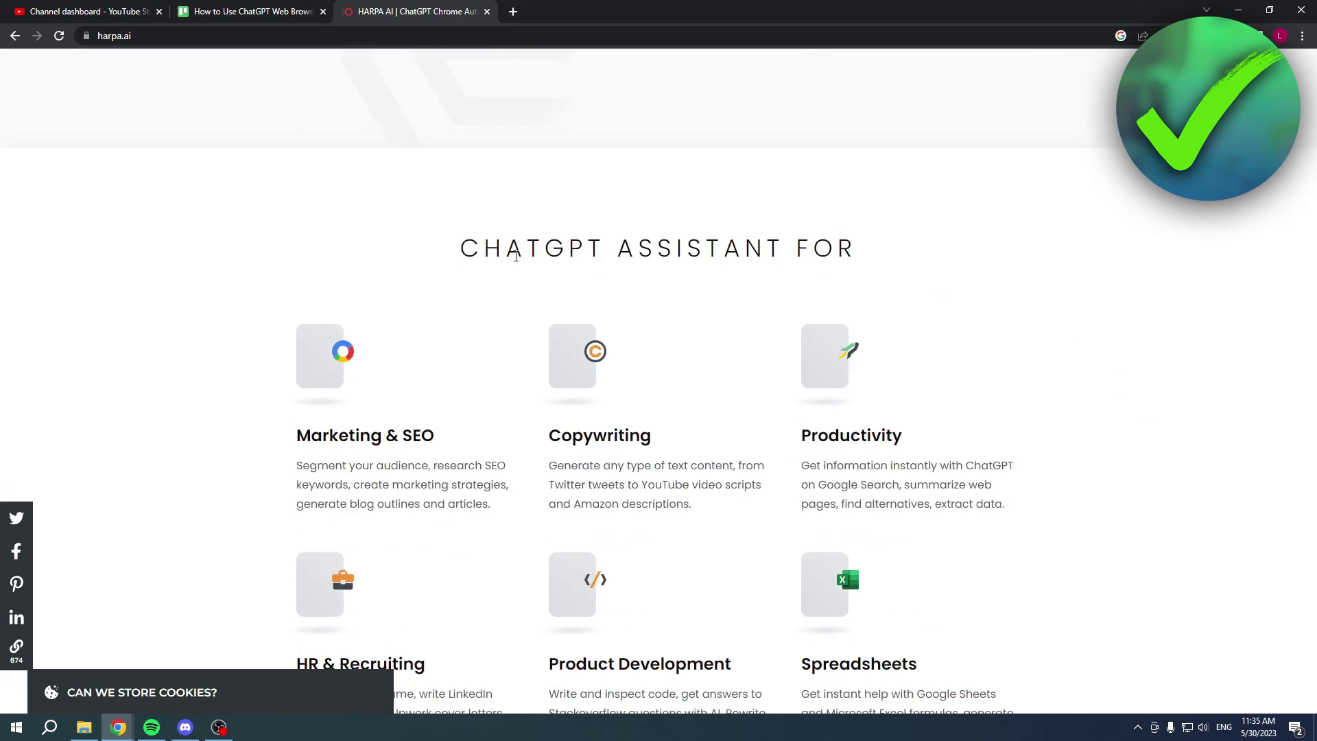
drag(463, 245, 876, 270)
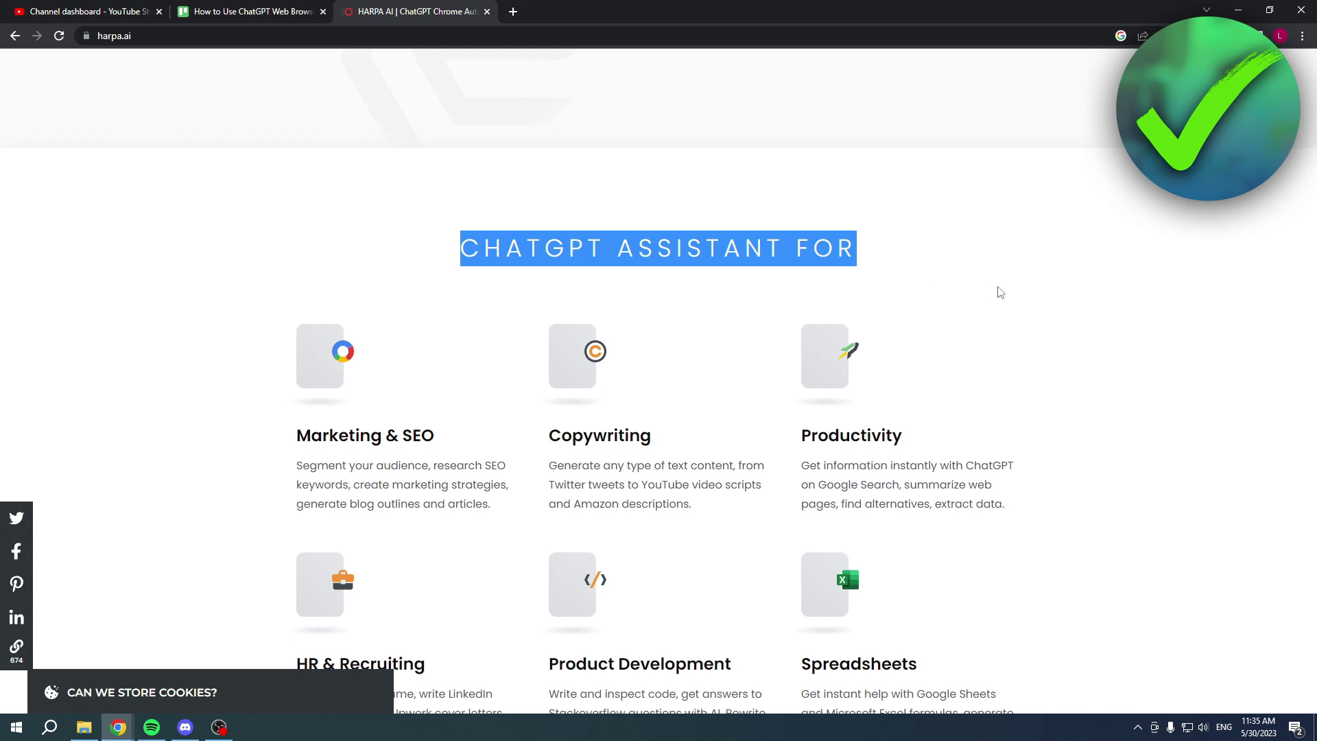
scroll(429, 163, down, 2)
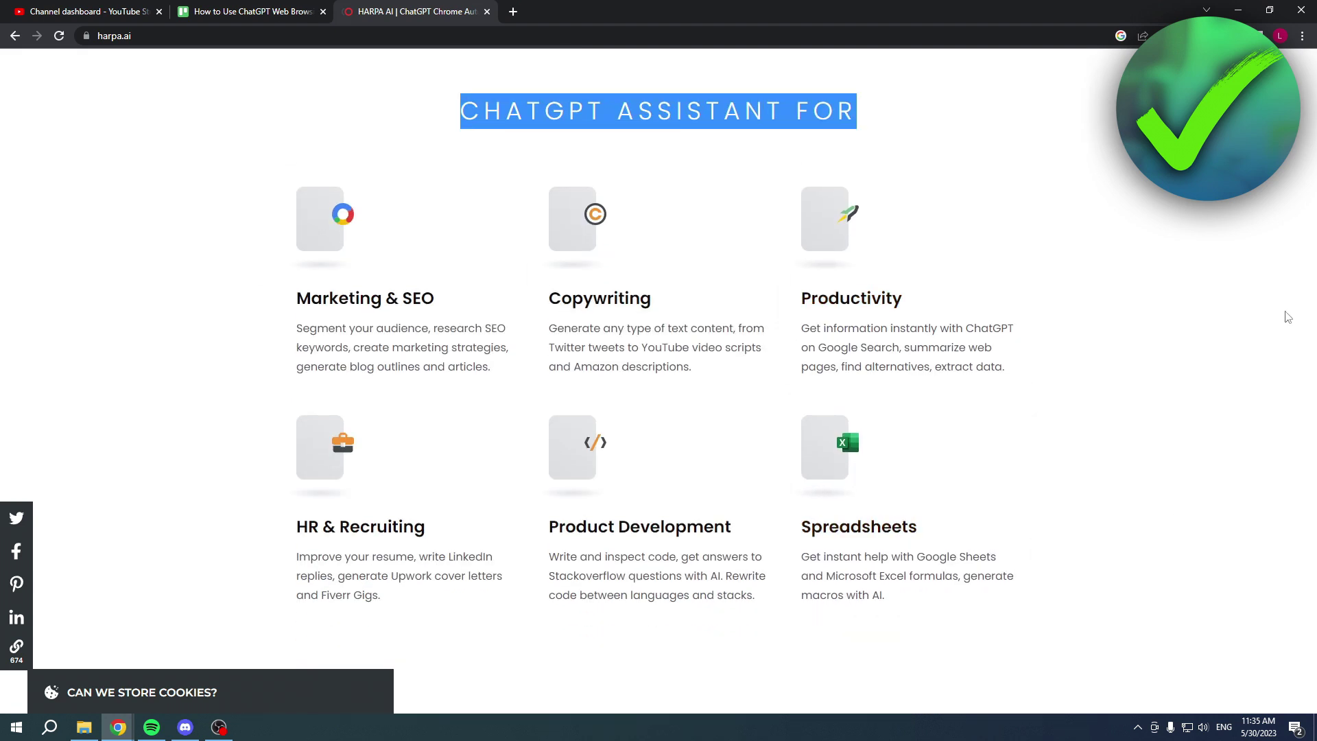
click(1234, 339)
scroll(1234, 339, down, 8)
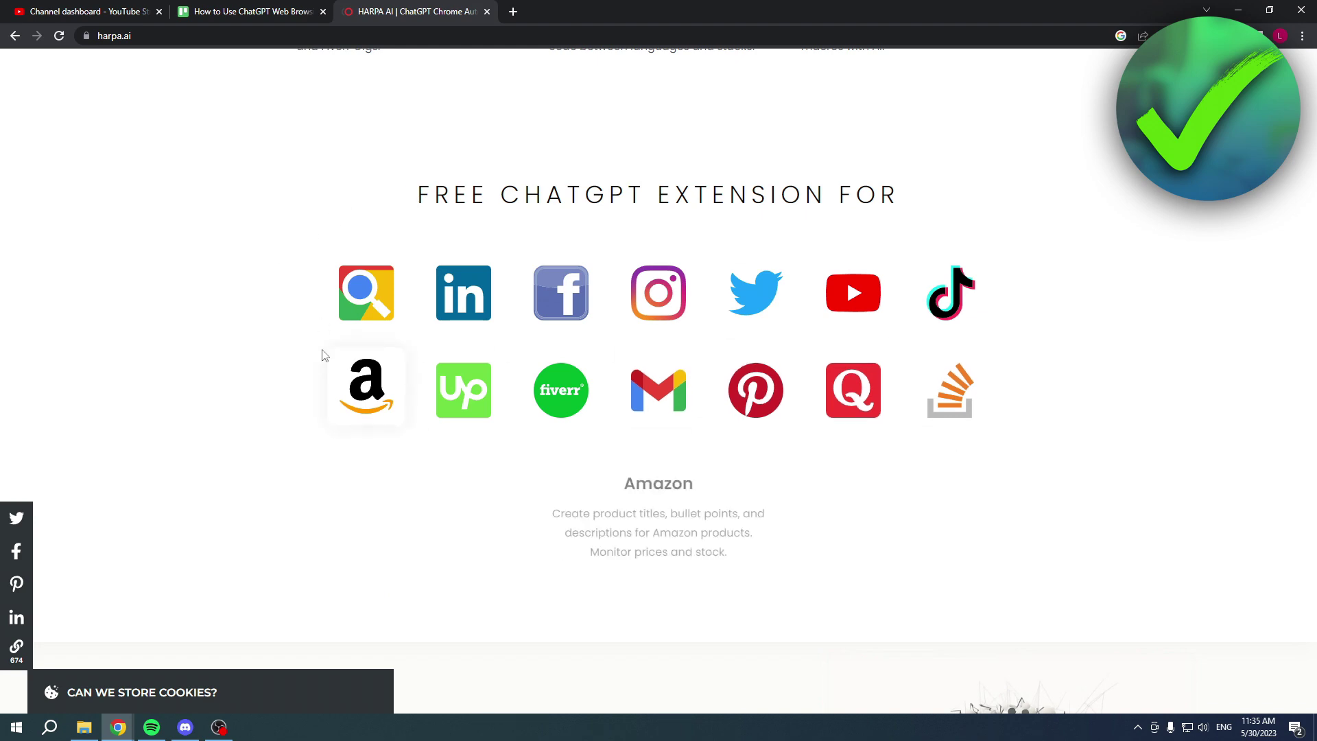
scroll(1191, 465, down, 9)
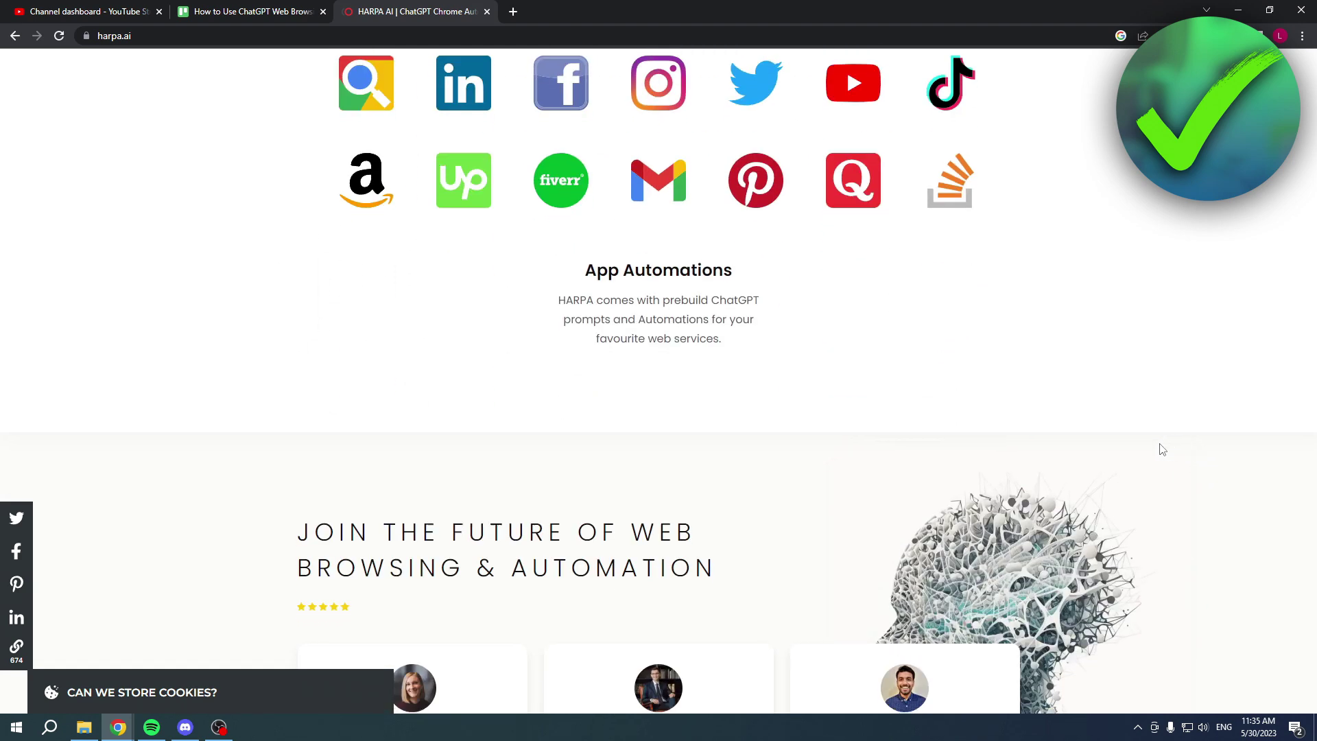
scroll(1144, 443, down, 7)
key(Home)
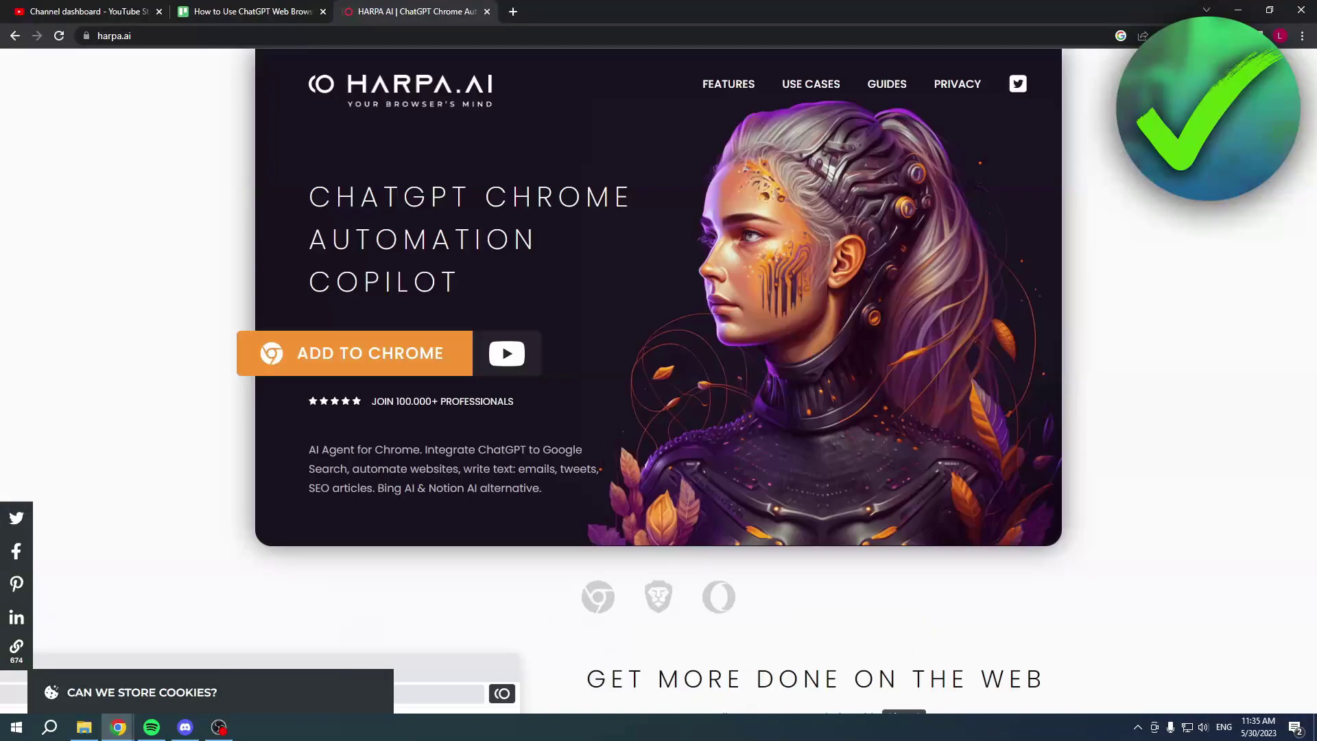
click(885, 86)
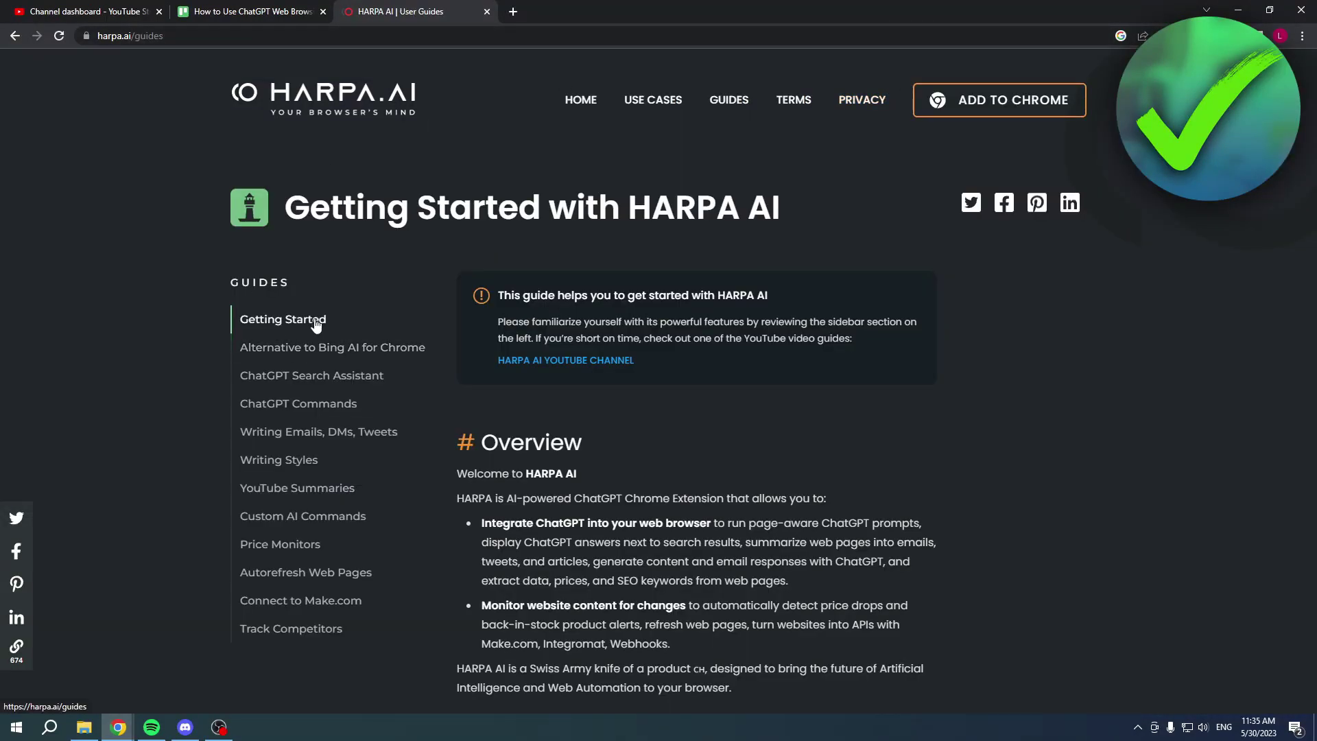
click(302, 490)
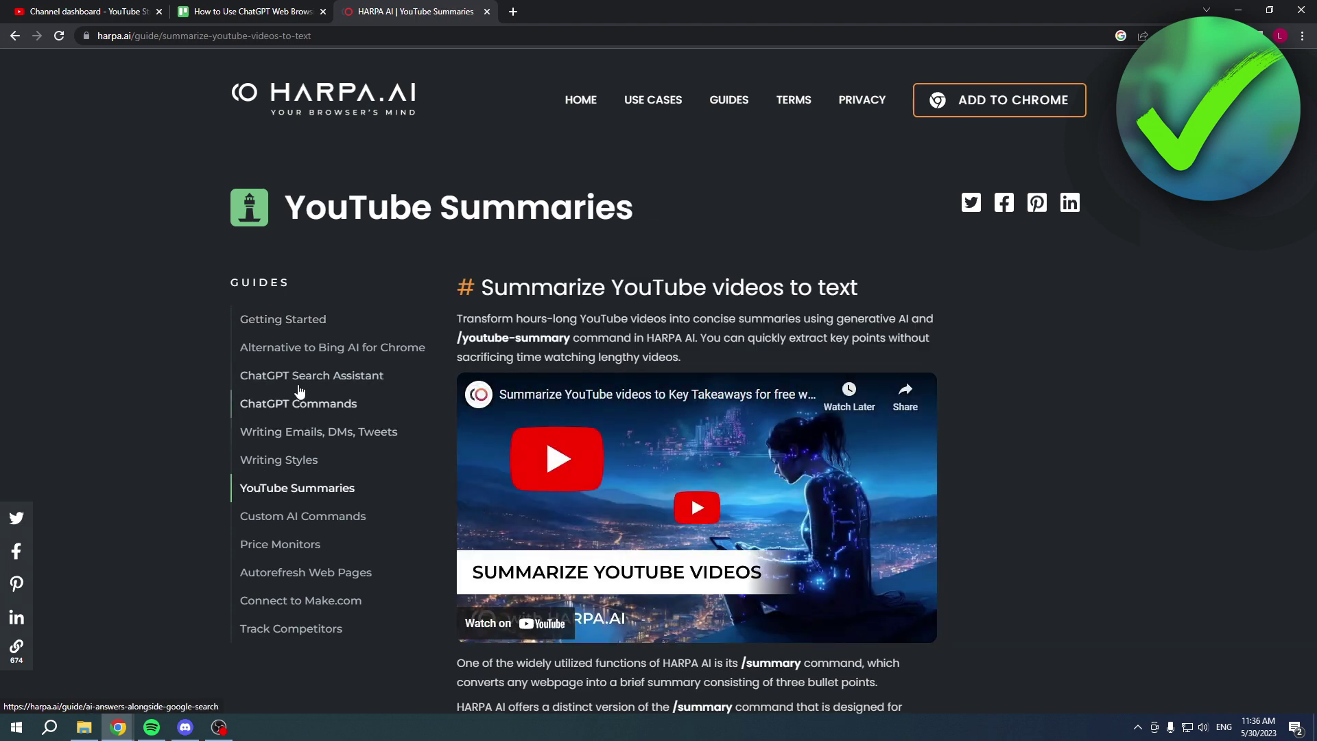
scroll(1077, 481, down, 9)
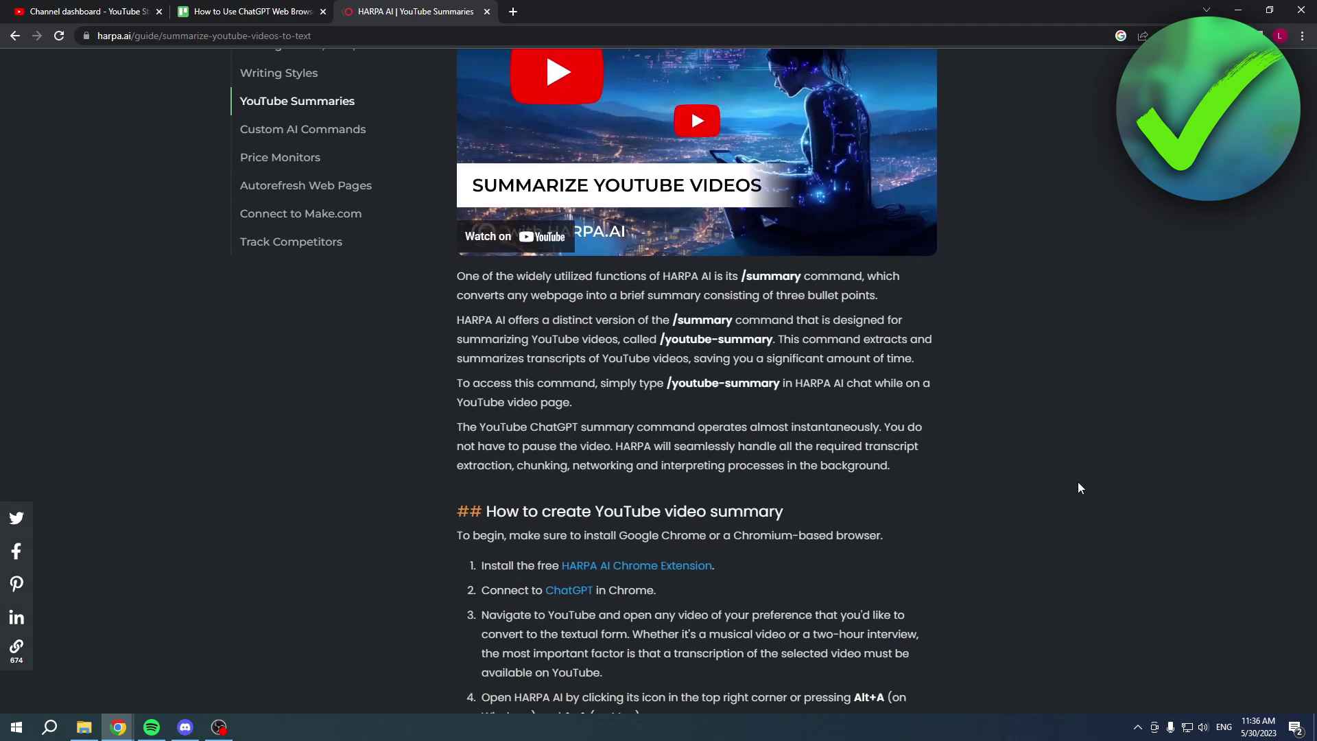
scroll(1075, 484, down, 3)
scroll(1072, 478, down, 16)
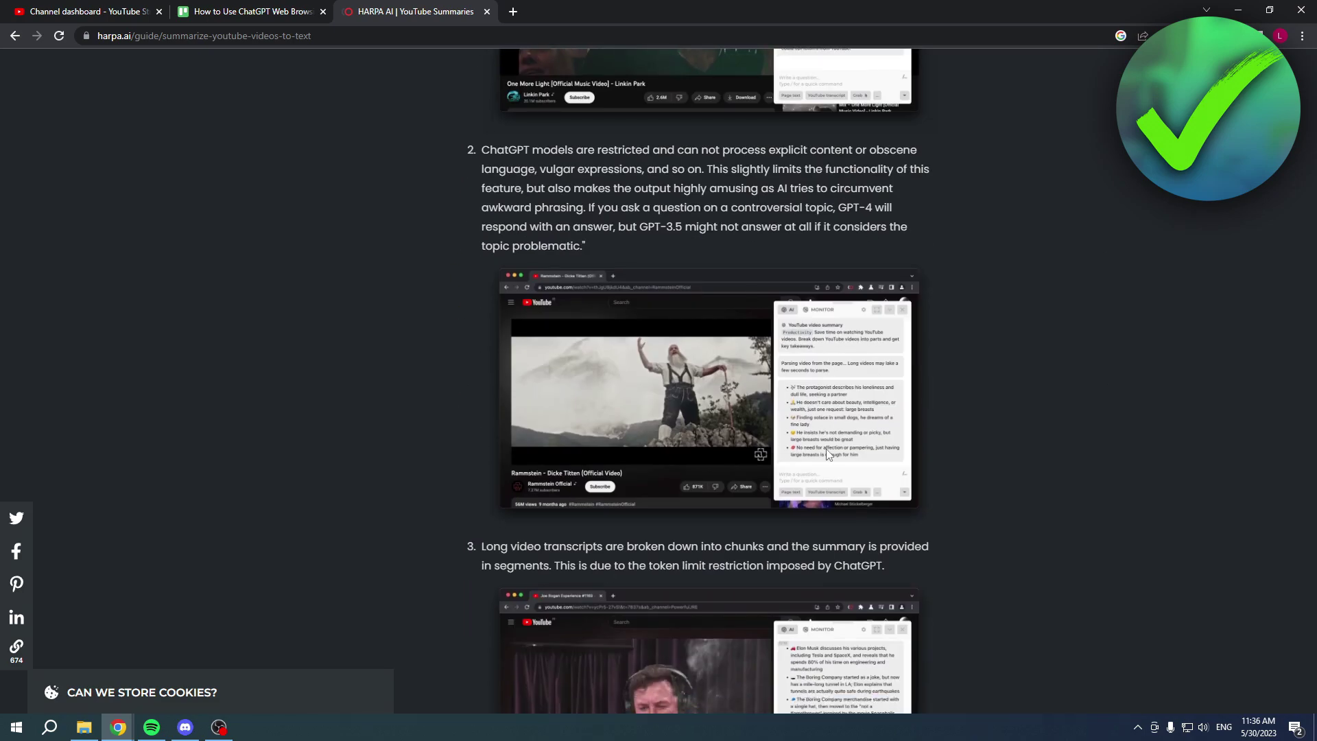
scroll(998, 600, down, 6)
scroll(1038, 606, up, 20)
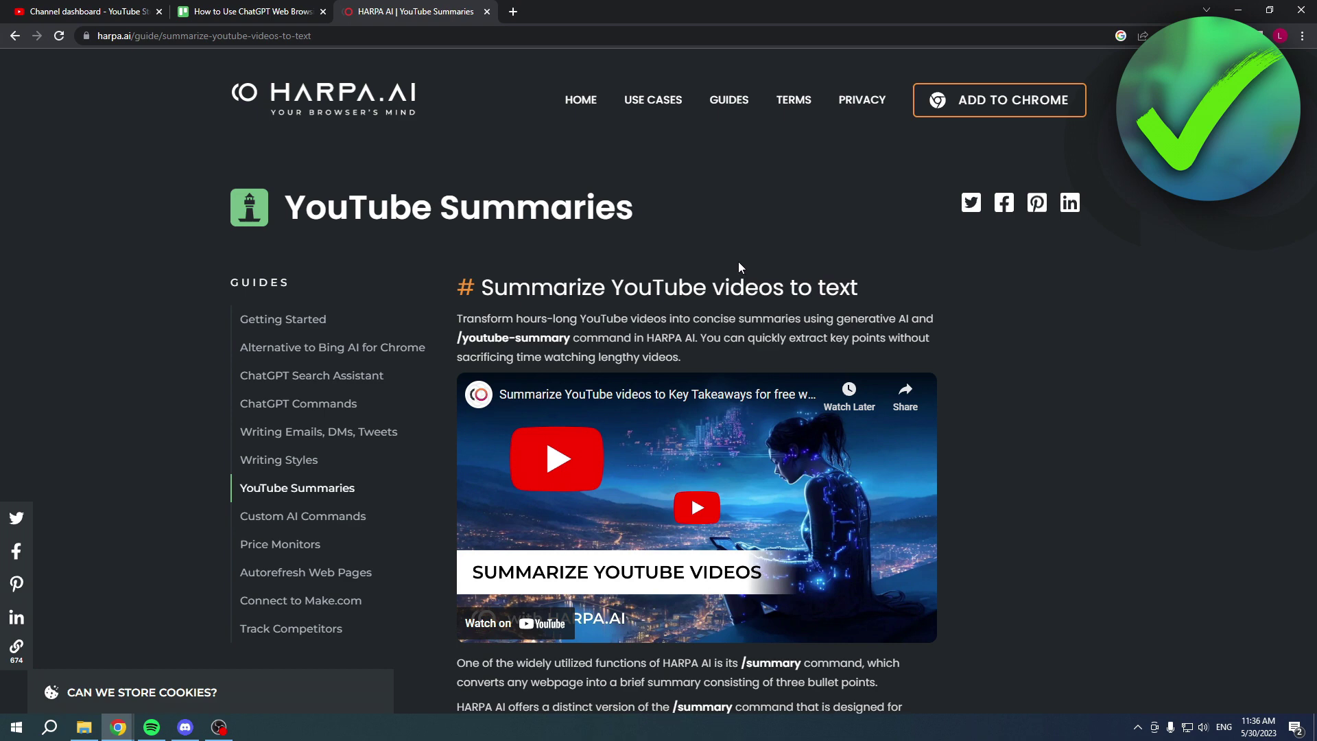
key(alt+Left)
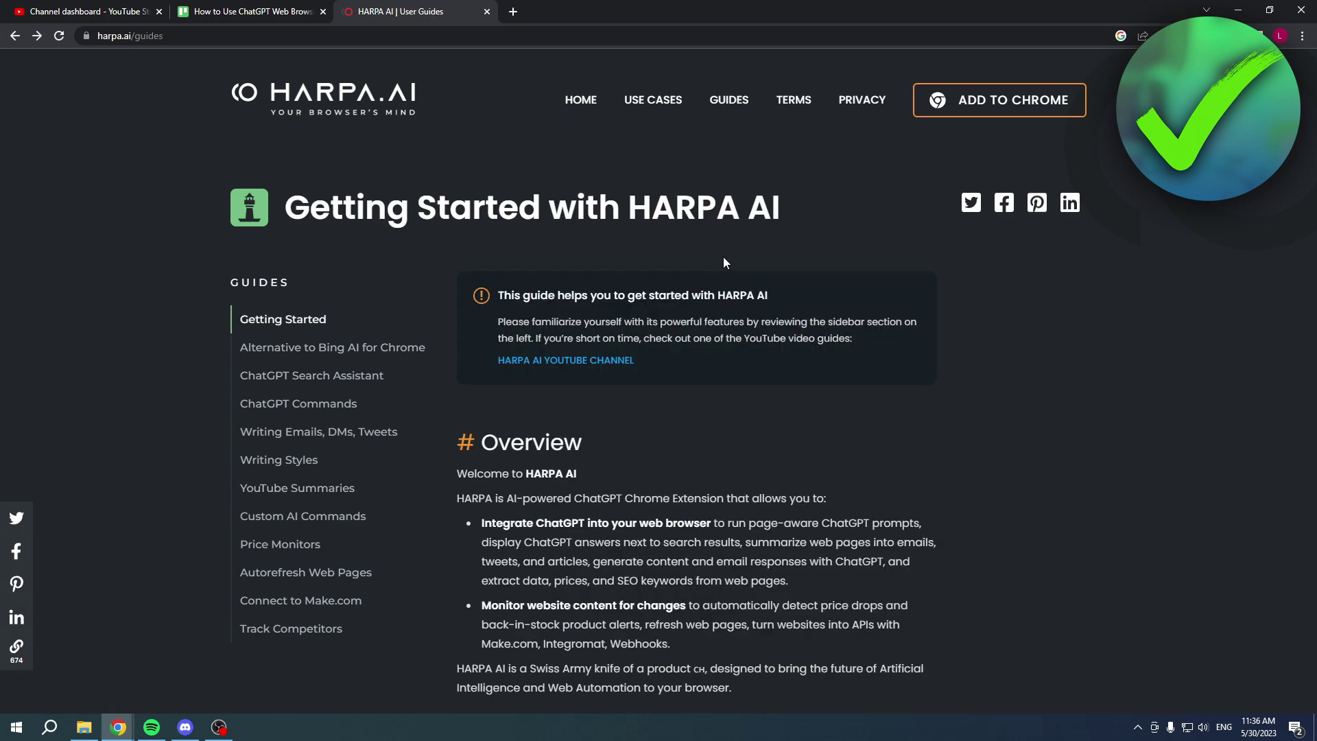
key(alt+Left)
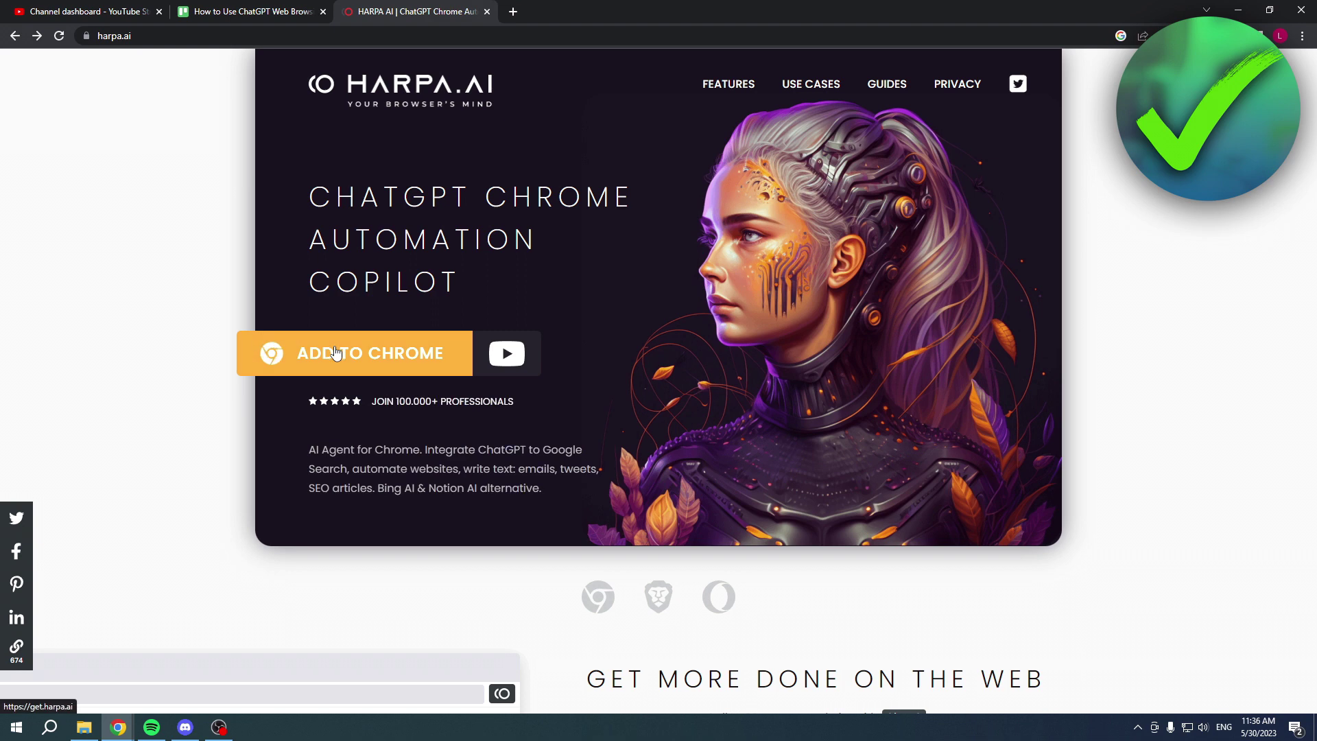
Step: Open HARPA AI's Chrome Web Store listing and expand its full description
click(376, 353)
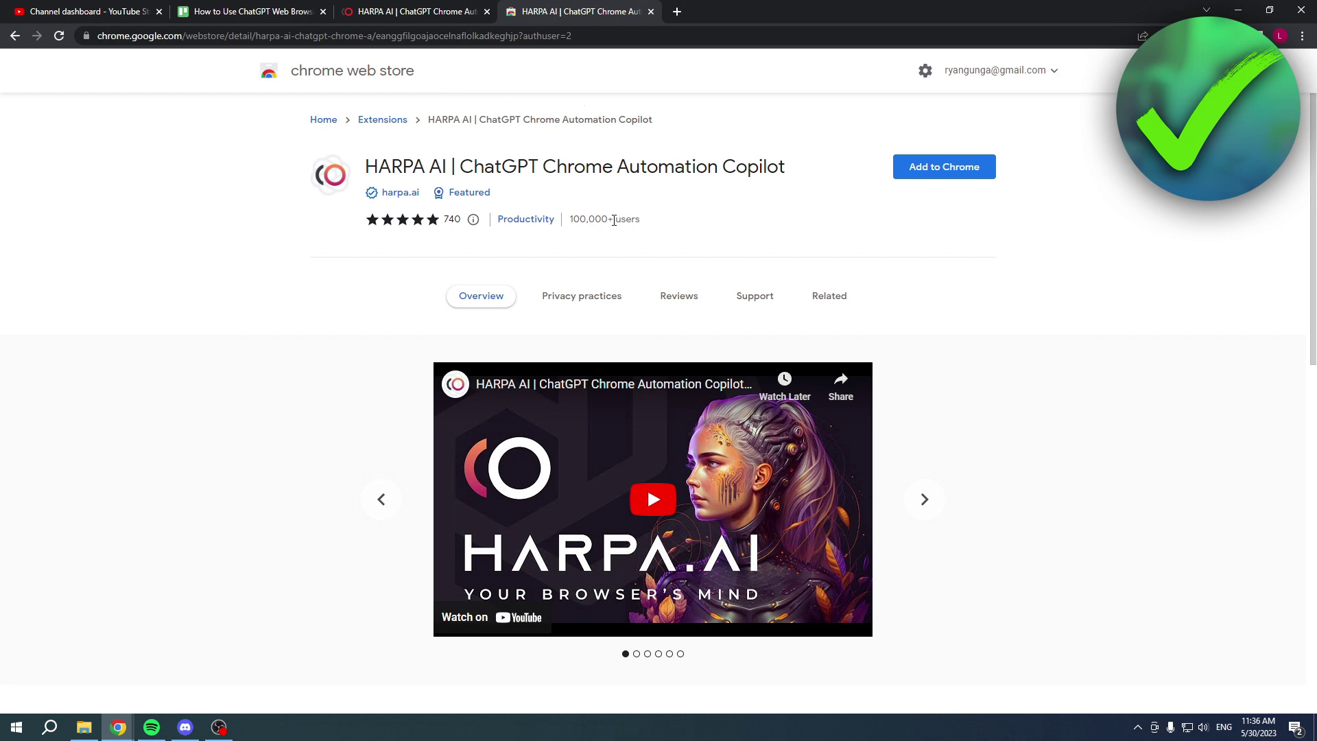
scroll(1094, 319, down, 9)
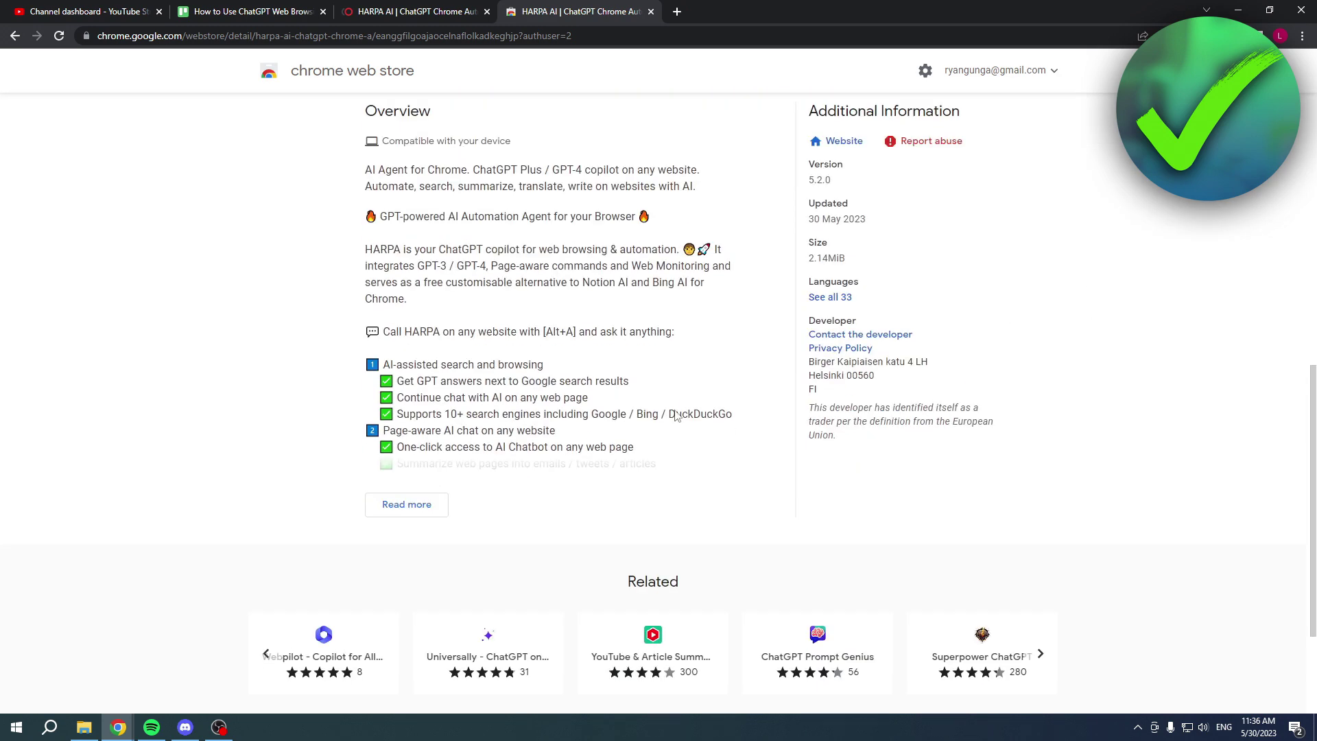
click(406, 505)
scroll(612, 364, down, 15)
scroll(613, 364, down, 20)
Step: Return to the top of the listing and add the HARPA AI extension to Chrome
key(Home)
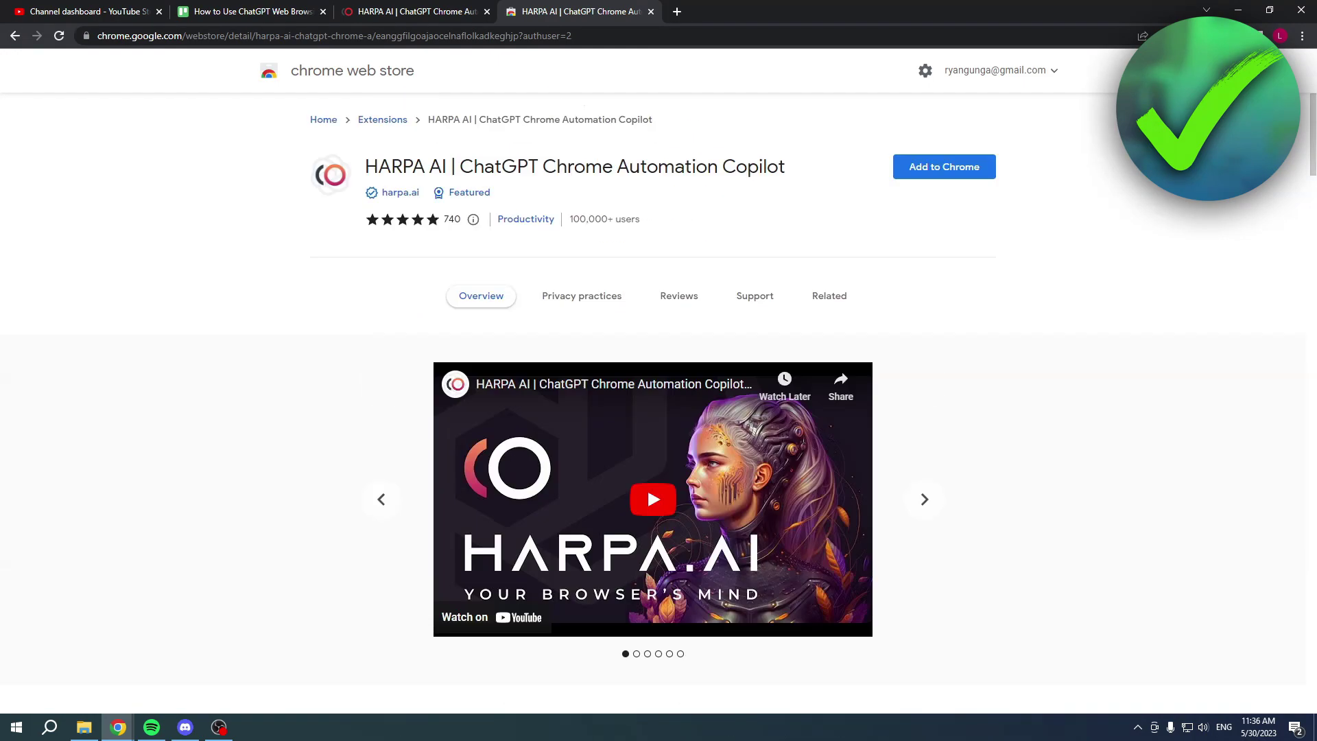
click(950, 168)
click(652, 176)
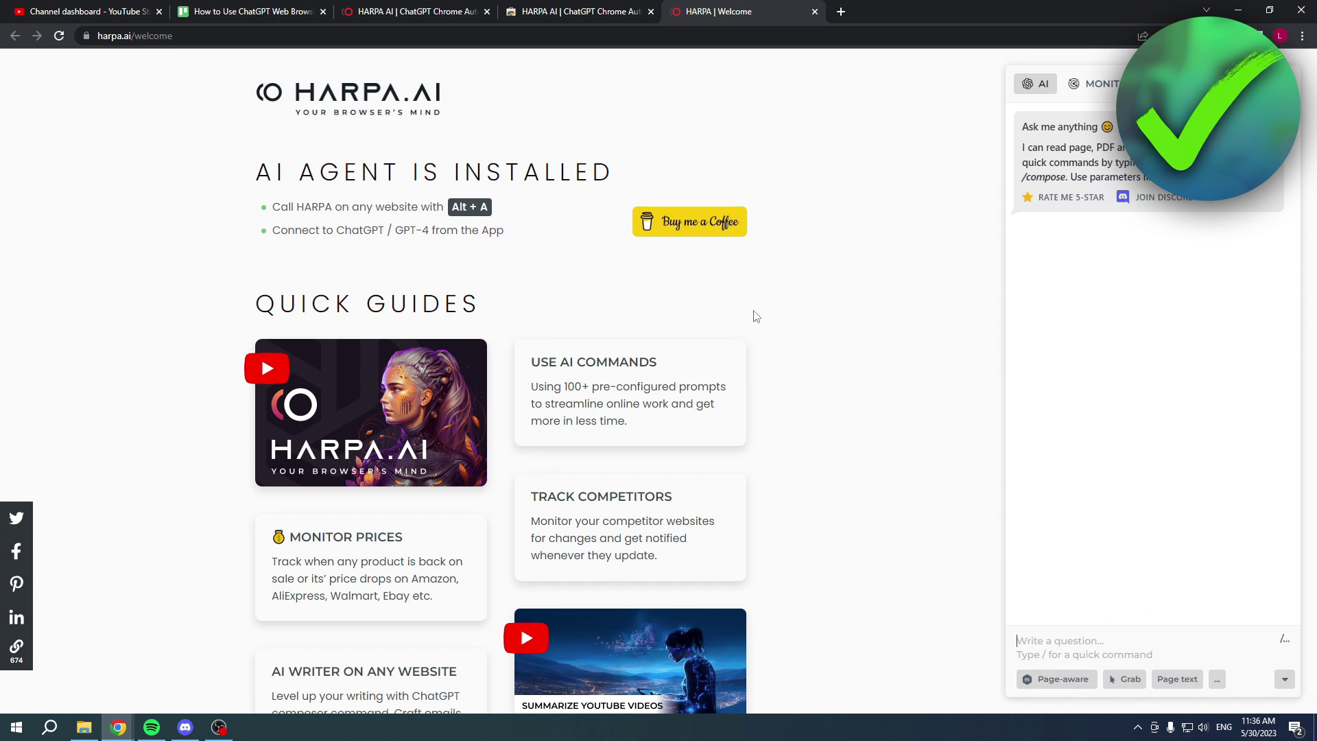
Step: Close the Web Store and welcome tabs and show the installed extensions list
click(650, 12)
click(649, 12)
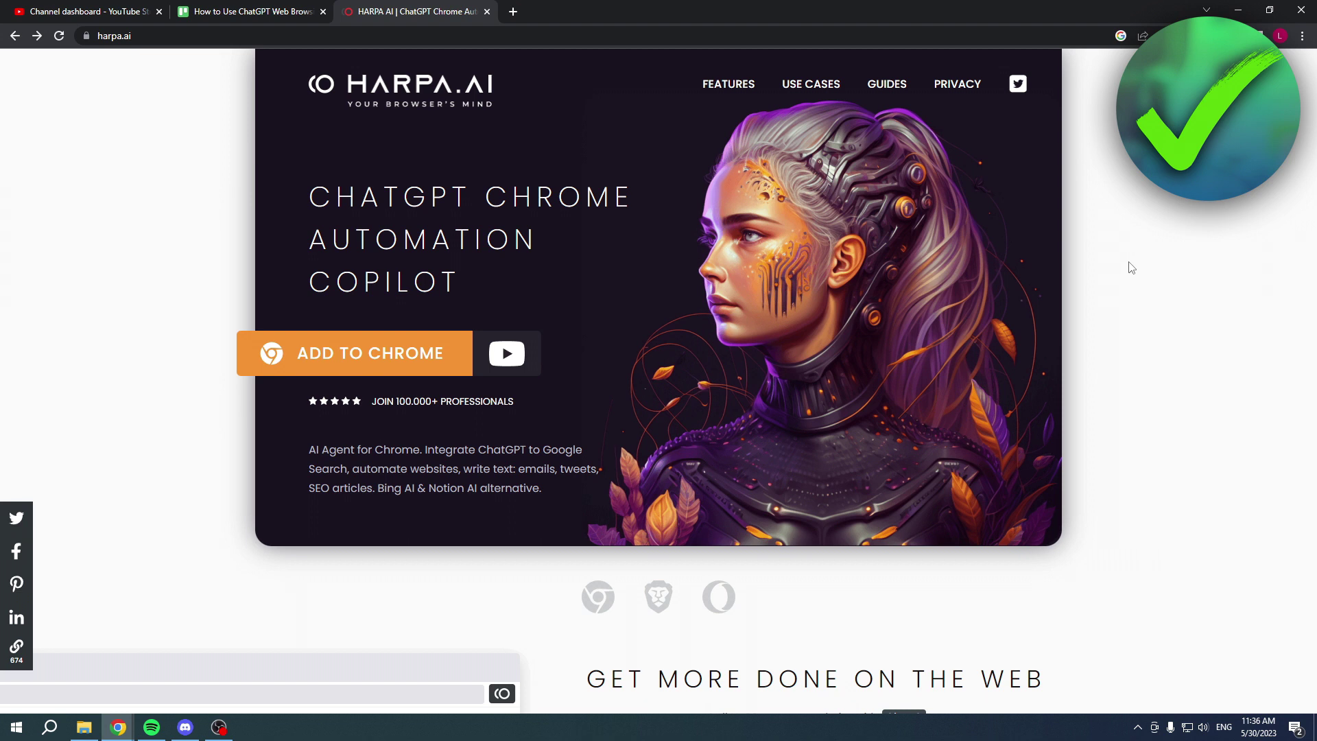
click(1259, 36)
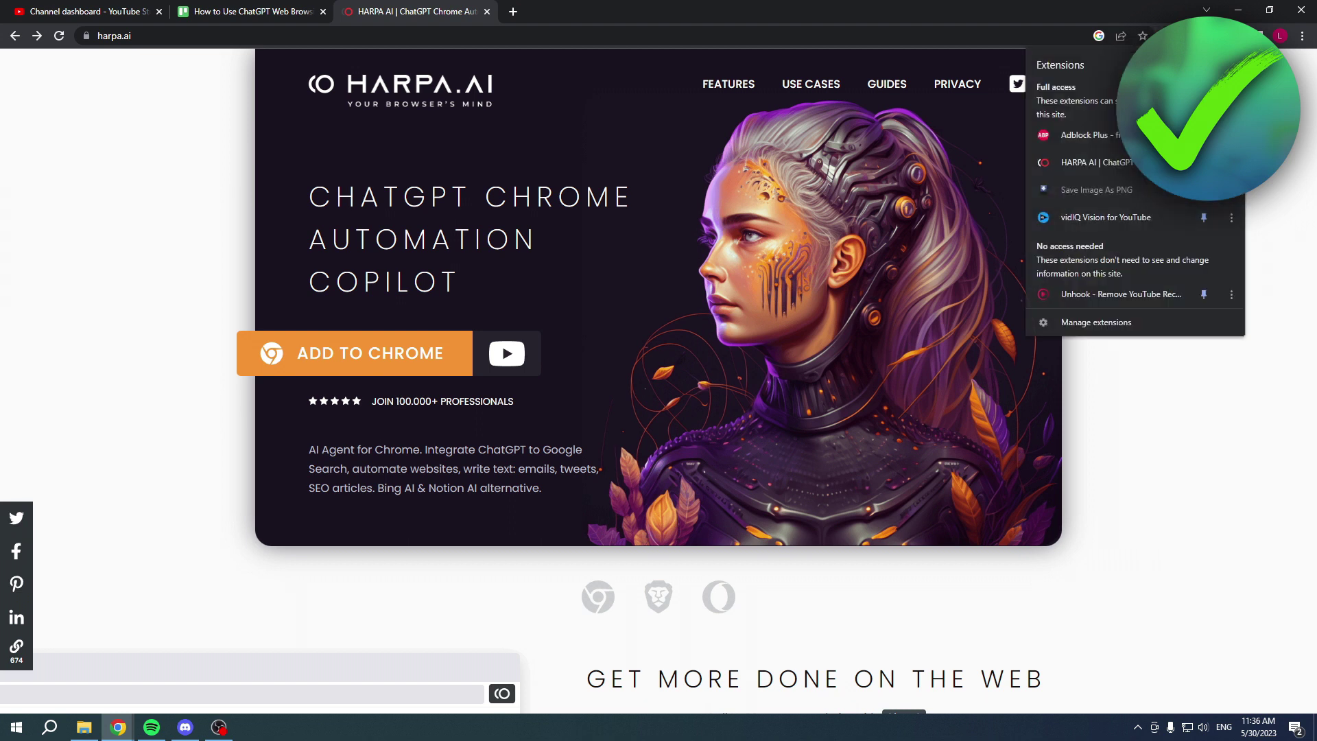
Step: Dismiss the extensions list and toggle the HARPA AI sidebar several times with Alt+A
key(Escape)
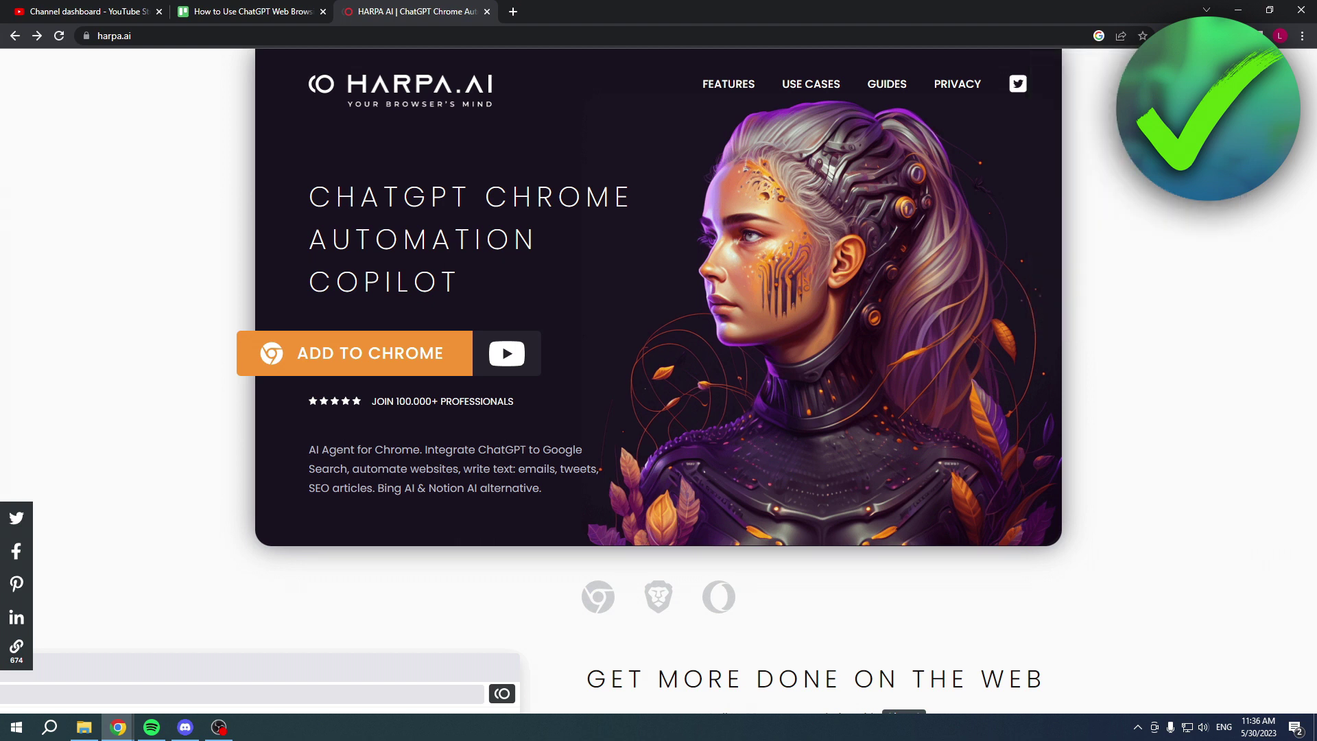
key(alt+a)
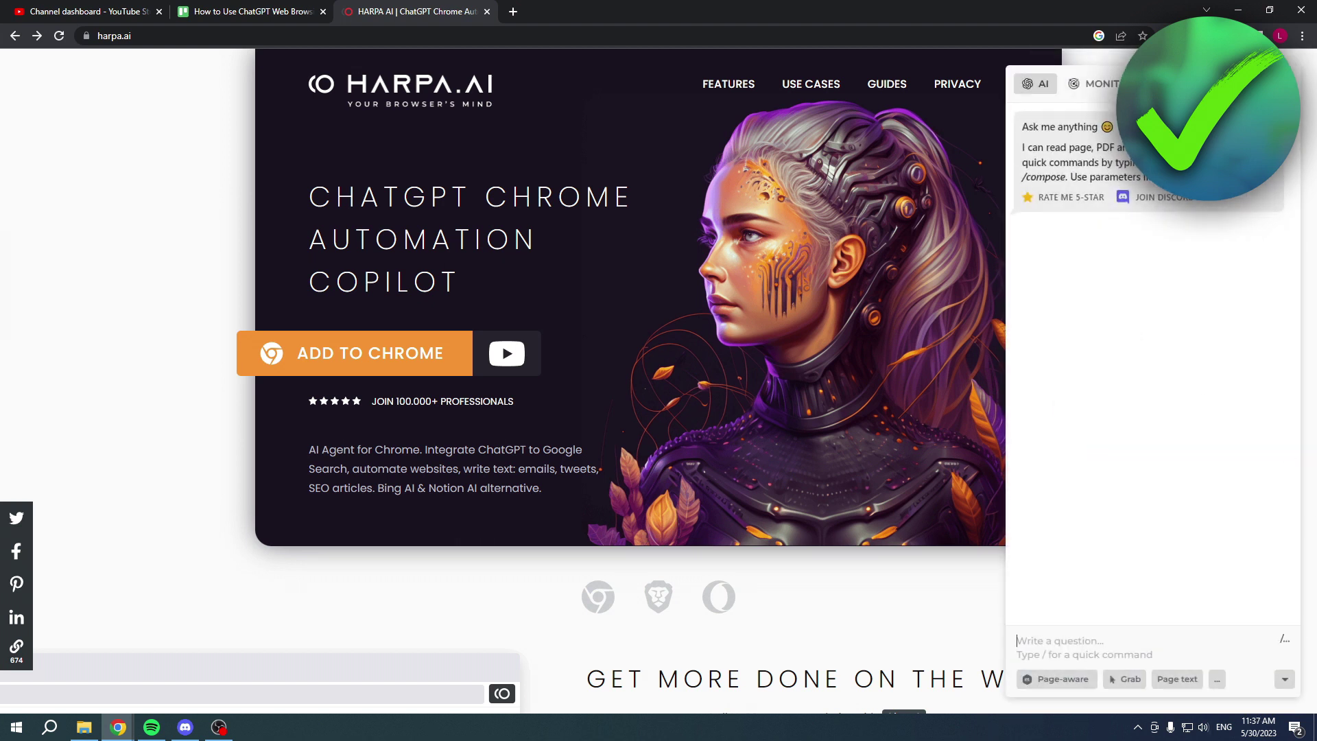
key(alt+a)
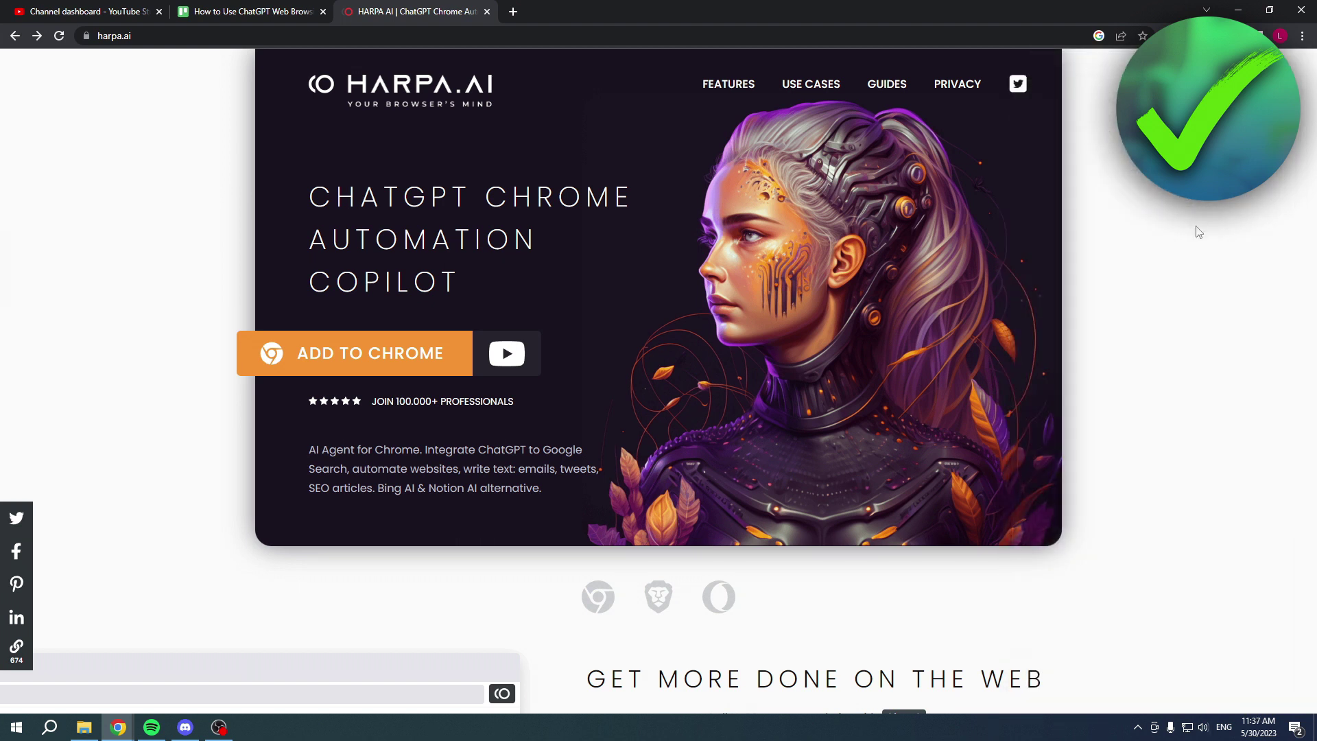
key(alt+a)
key(alt+a)
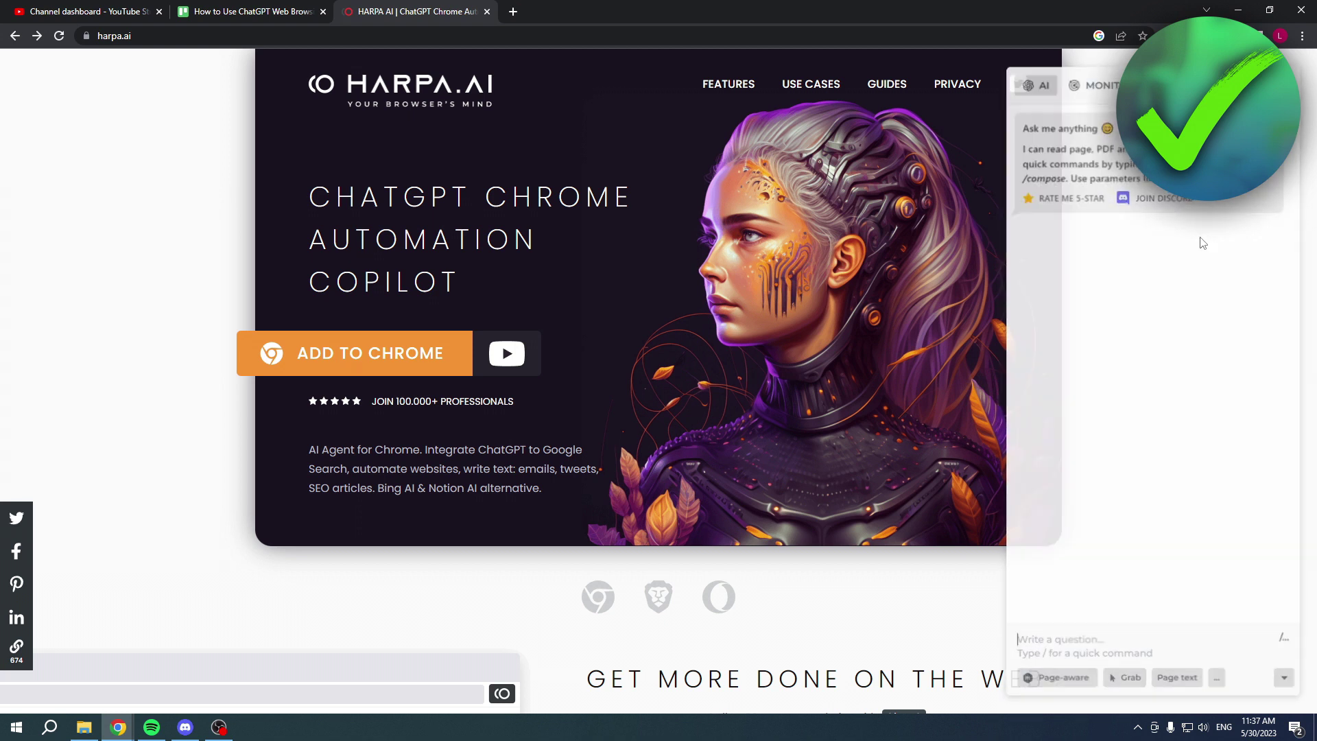
key(alt+a)
key(alt+a)
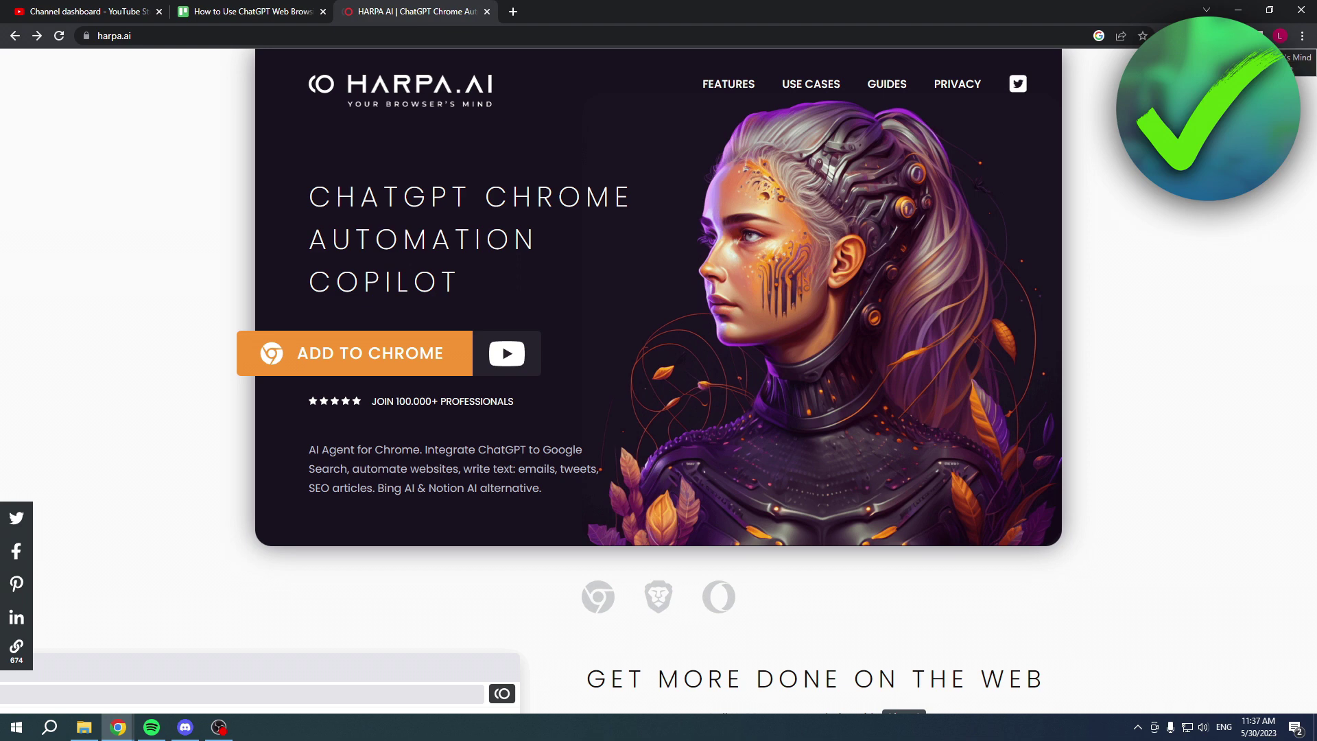
Step: Show and hide the sidebar from the HARPA toolbar icon, then open a blank new tab
click(1259, 35)
click(1259, 35)
click(512, 12)
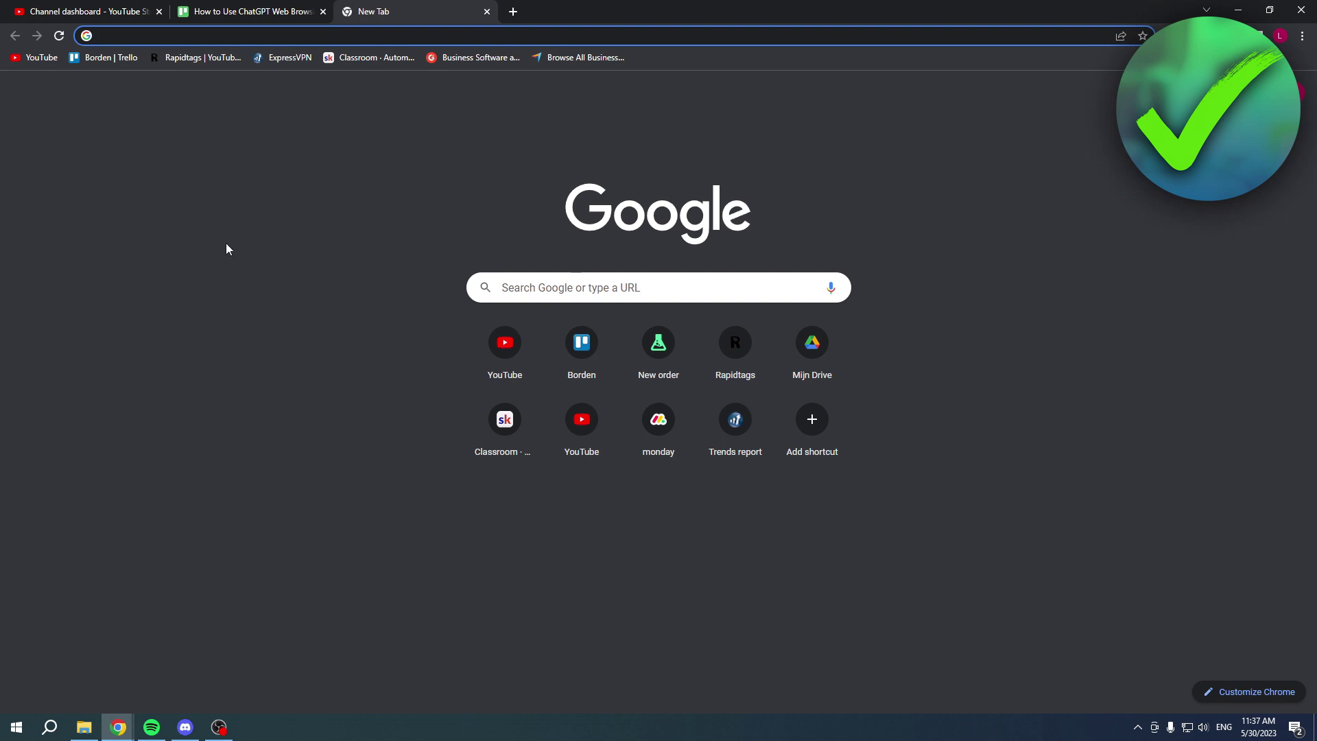
Step: Open the HARPA dashboard, switch it to Night theme, look over Settings, and close the tab
click(1258, 35)
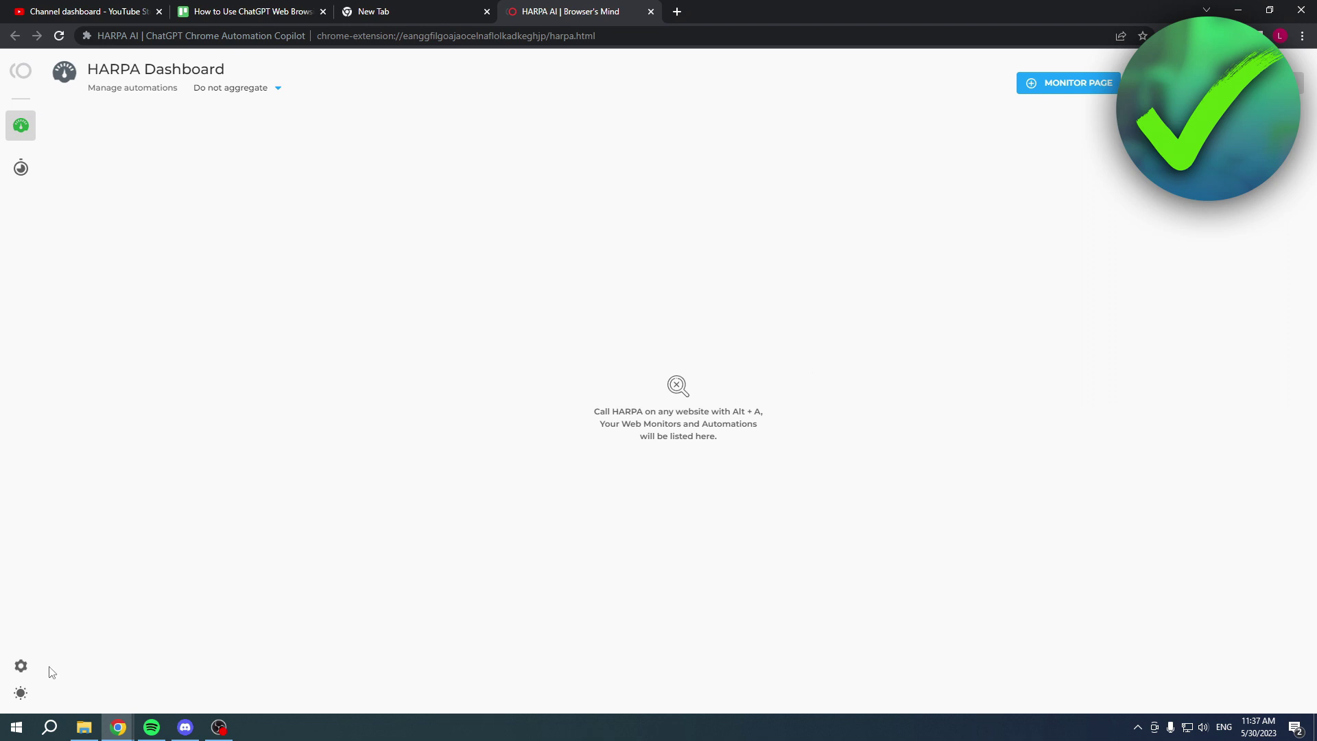
click(20, 693)
click(20, 666)
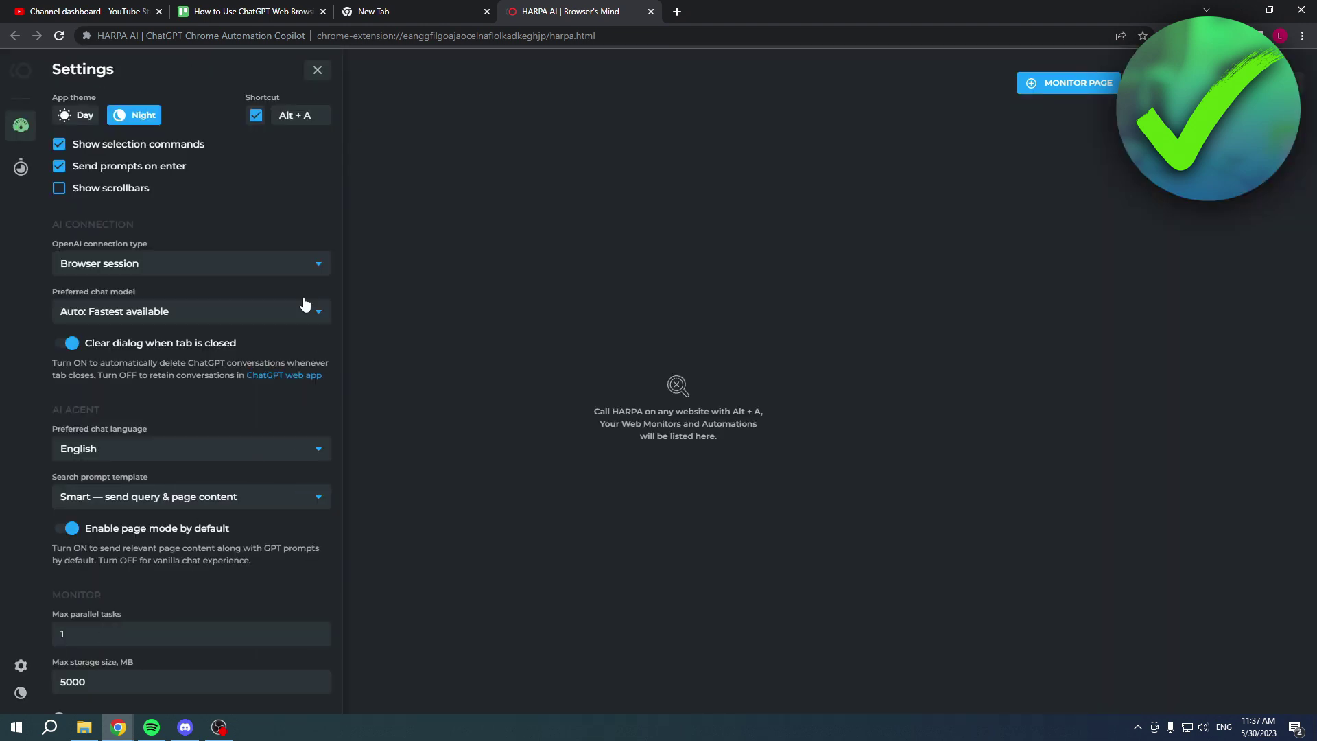
scroll(173, 590, down, 3)
scroll(169, 623, up, 3)
click(650, 12)
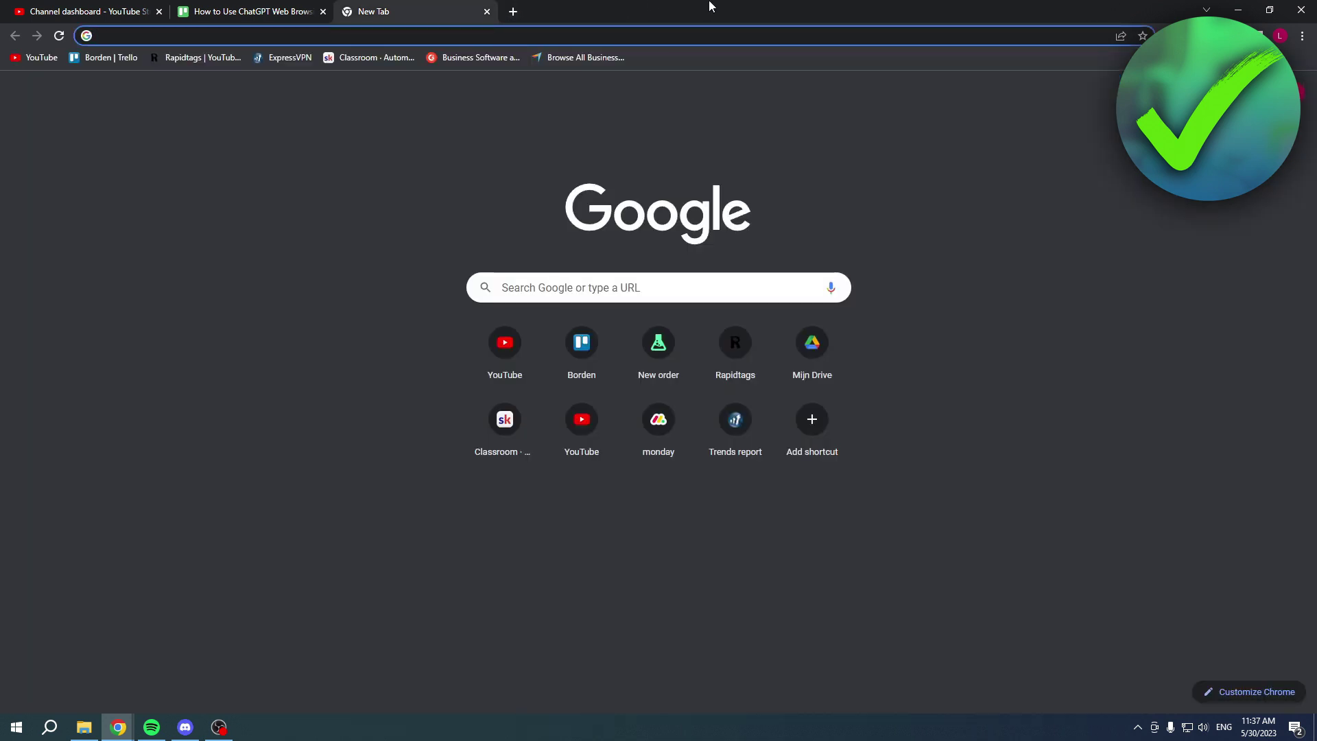
Step: Search Google for 'youtube' and open the page-parameters list in HARPA's answer panel
text(yout)
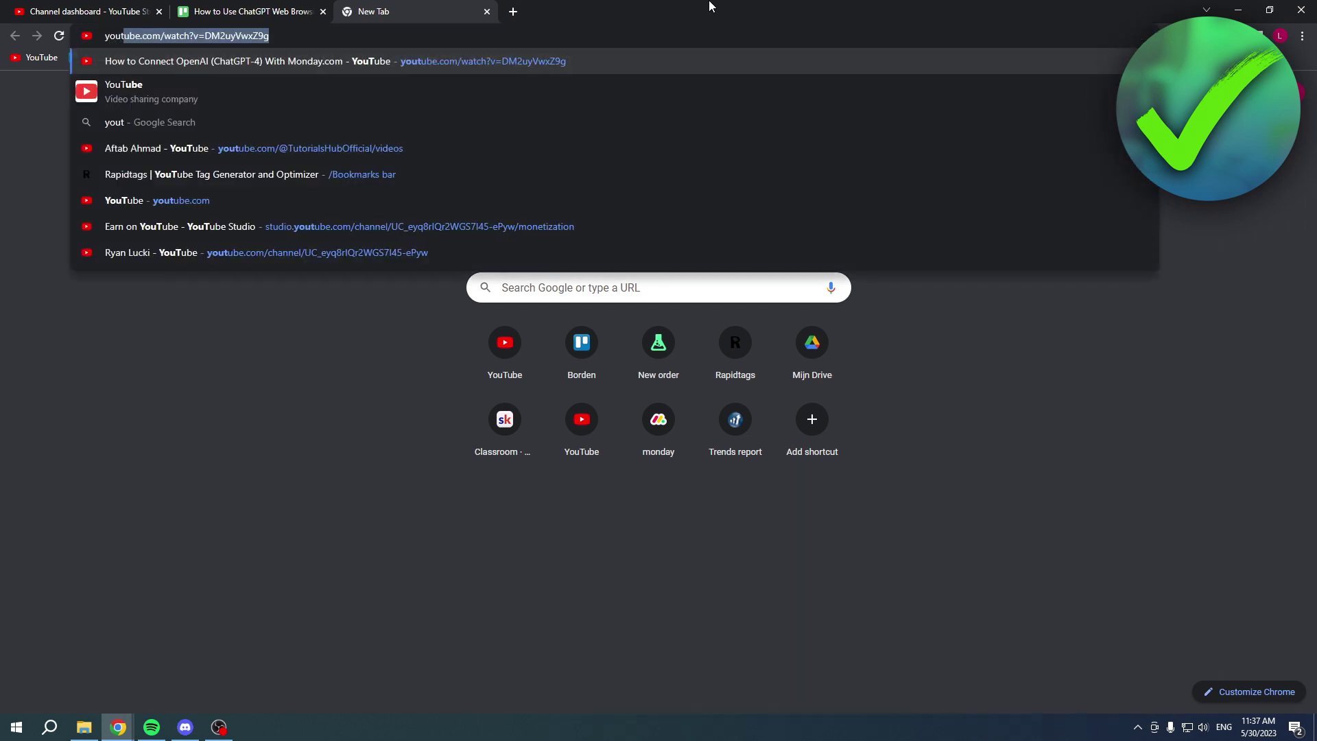
key(Down)
key(Return)
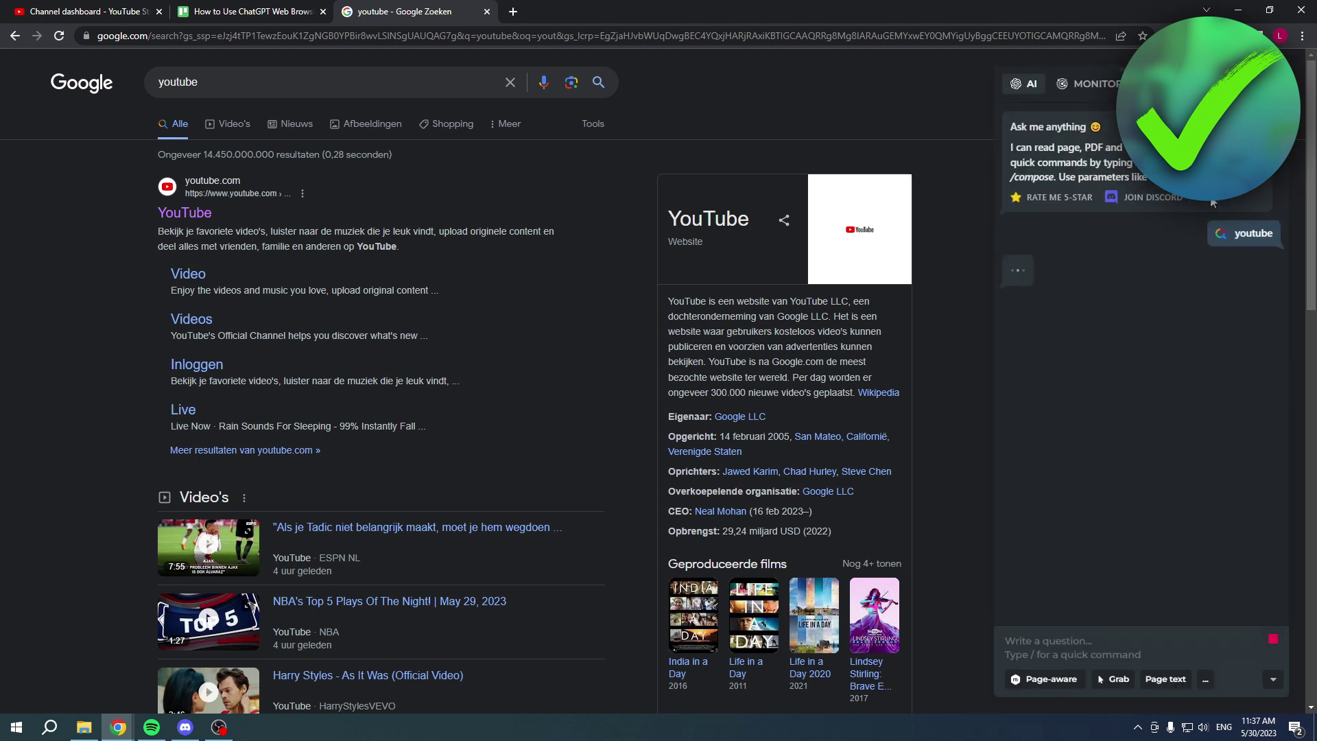
mouse_move(1227, 238)
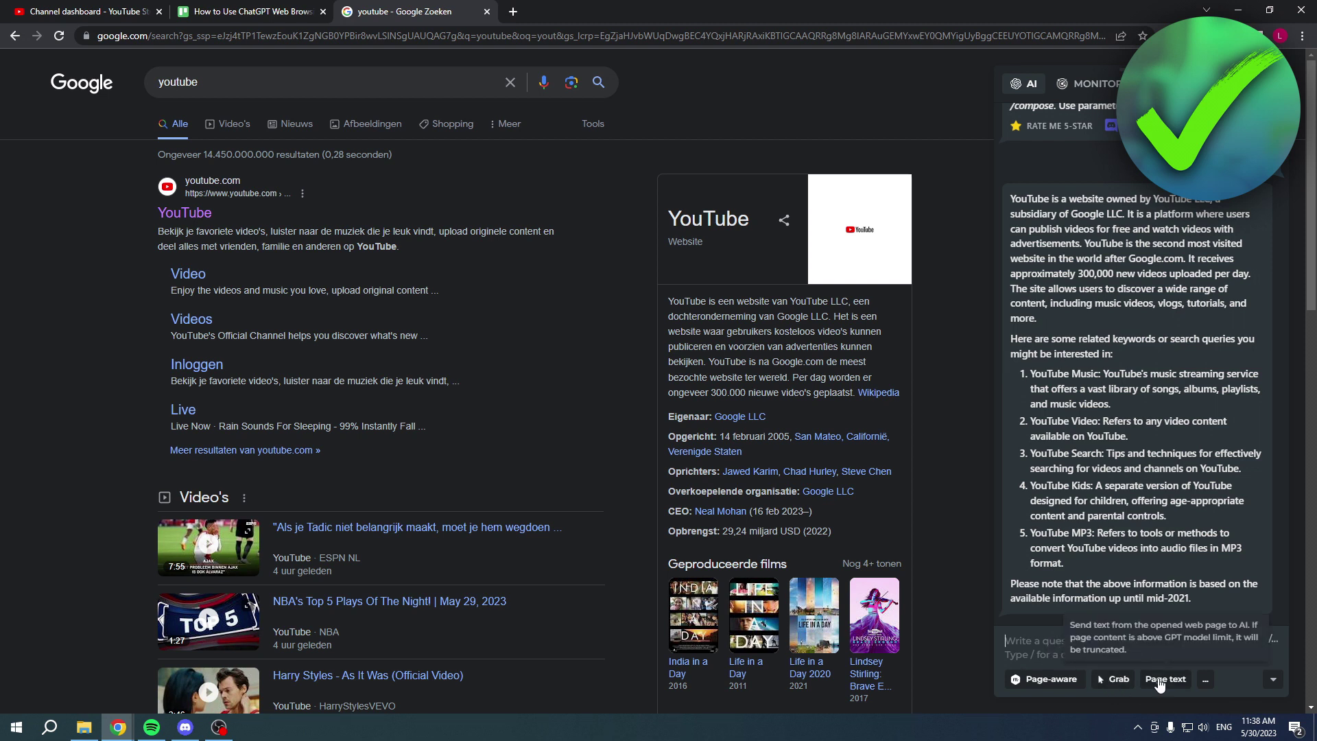
click(1207, 682)
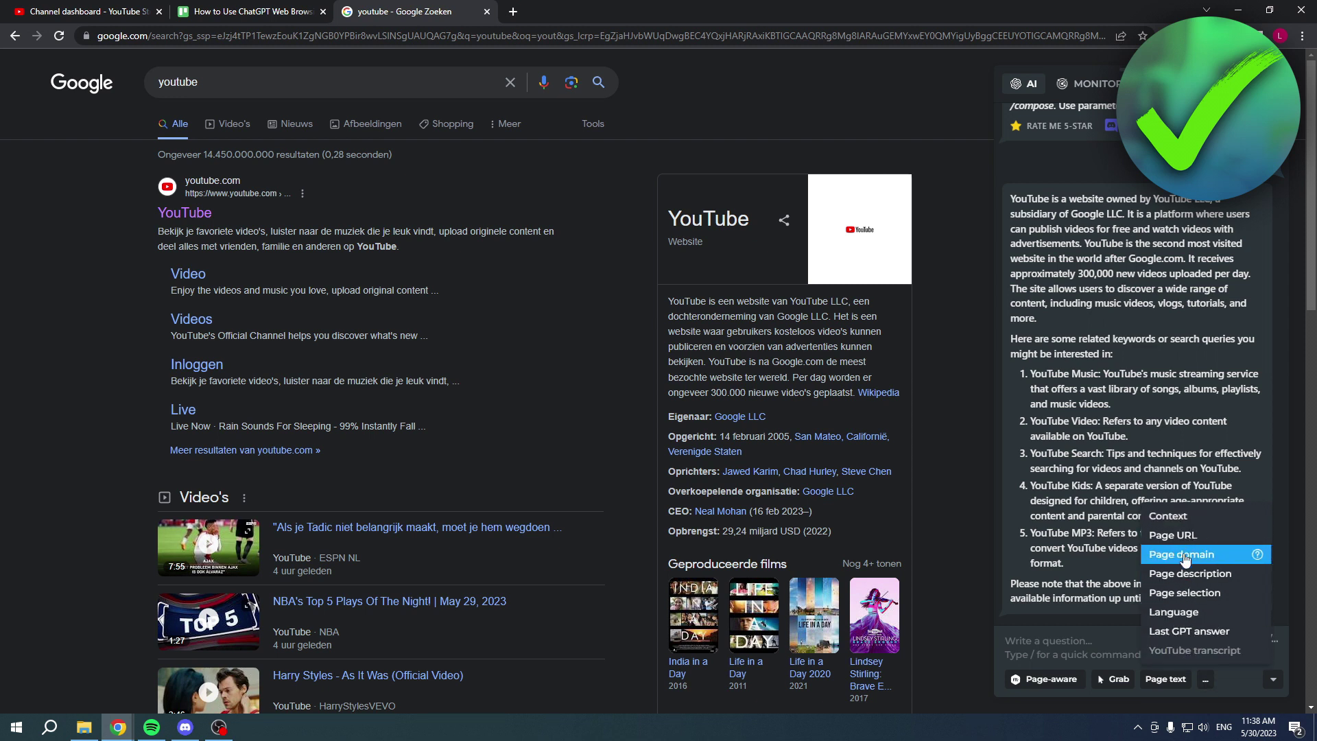
Step: Review HARPA's parameter list, then go to YouTube and search 'how to make a tiktok account'
mouse_move(1259, 521)
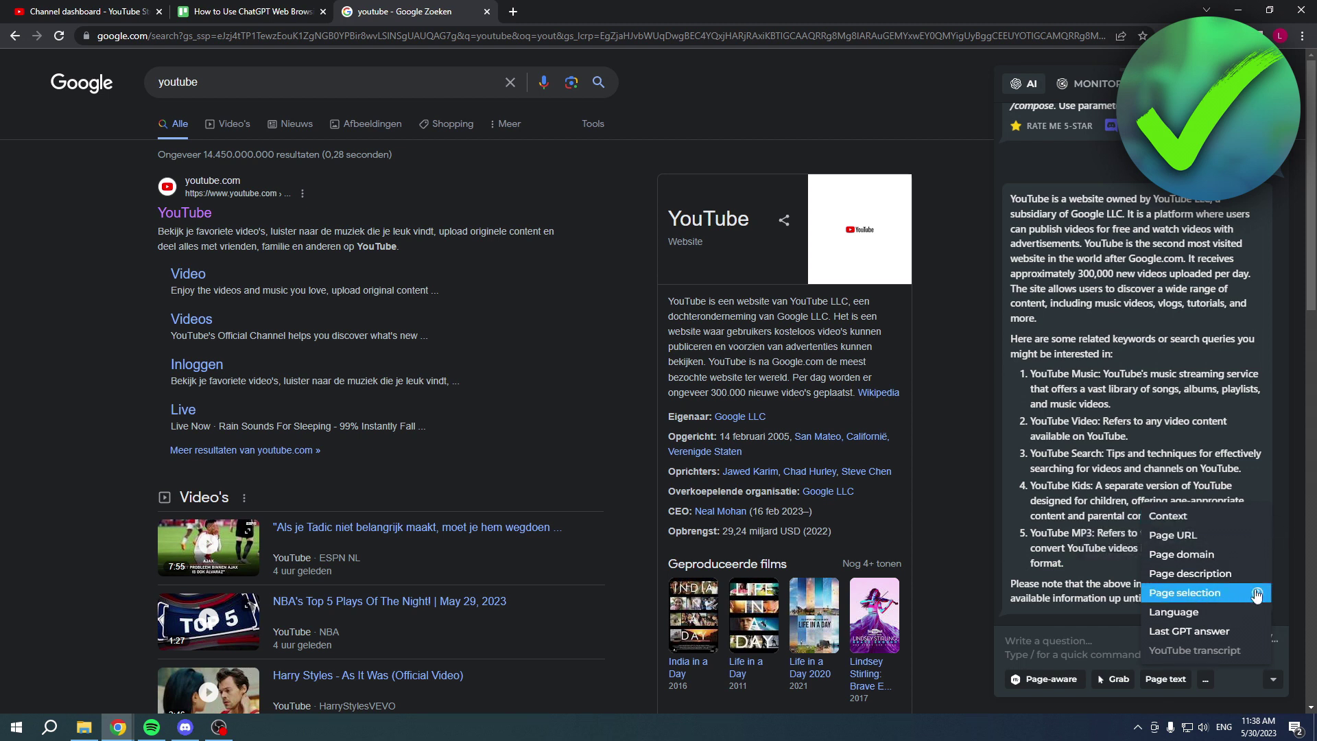
mouse_move(1258, 597)
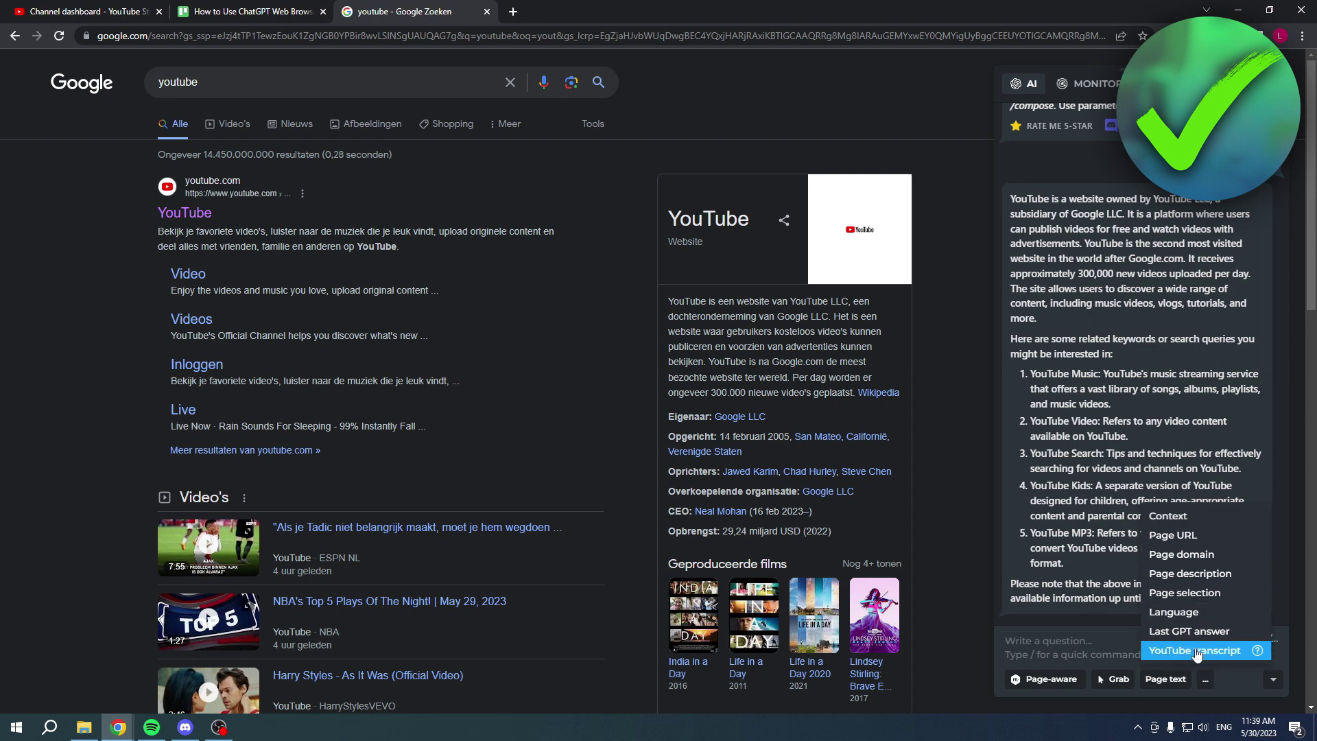
click(407, 285)
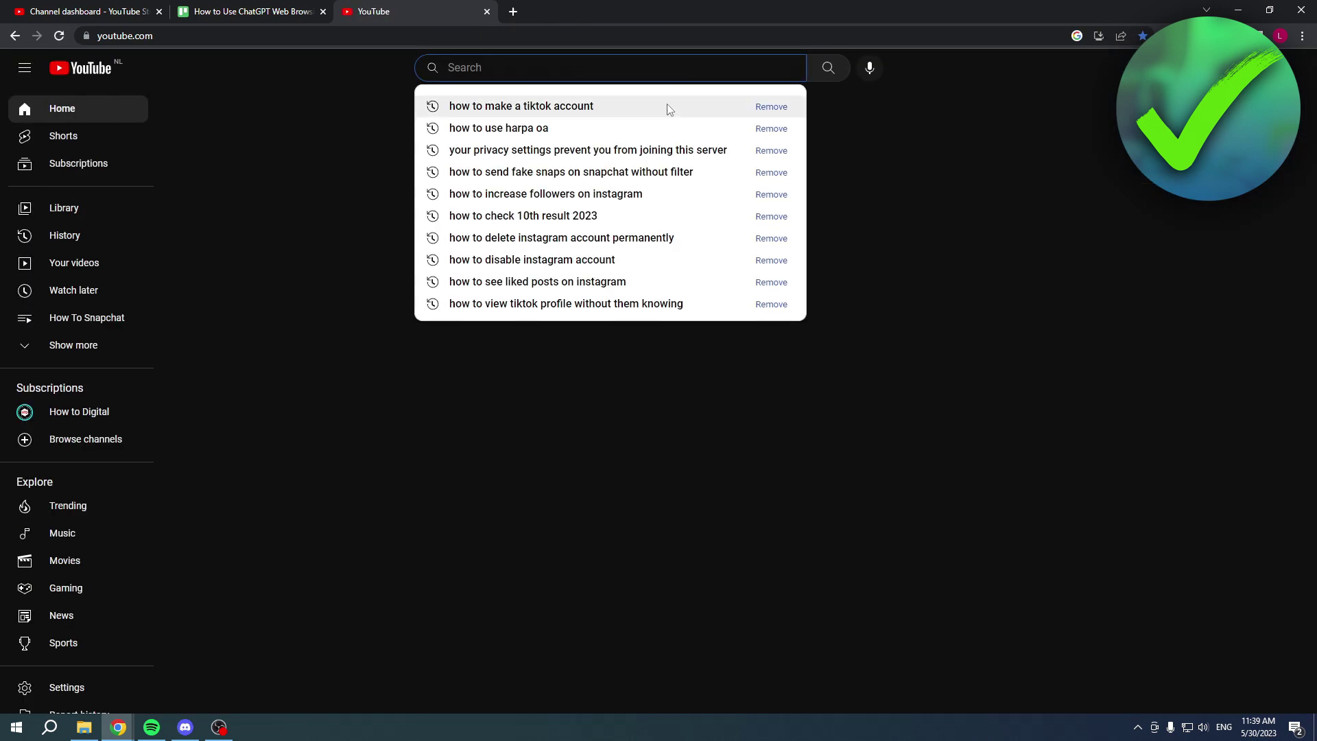
click(649, 107)
Step: Insert the video's YouTube transcript and ask HARPA to 'summarize all the steps in this video'
scroll(230, 303, down, 6)
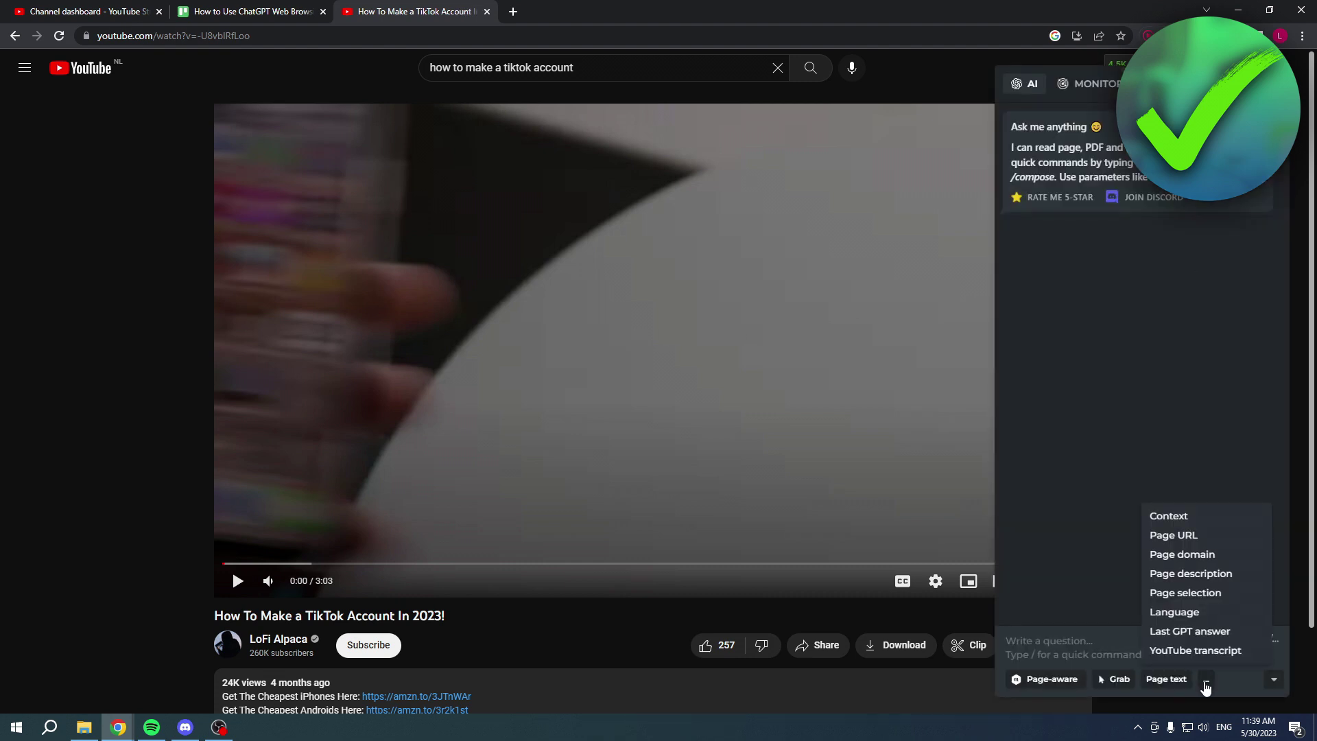
click(1209, 648)
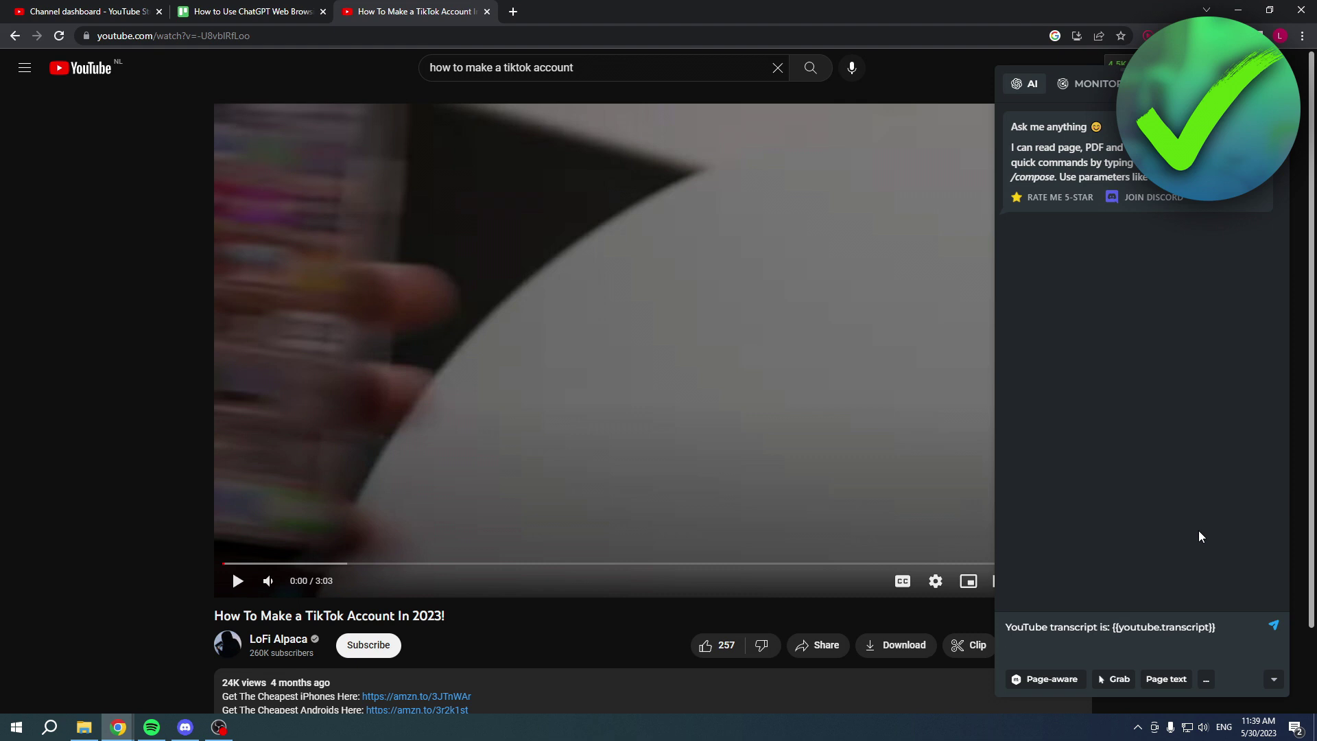
text(summarize all the steps in this video)
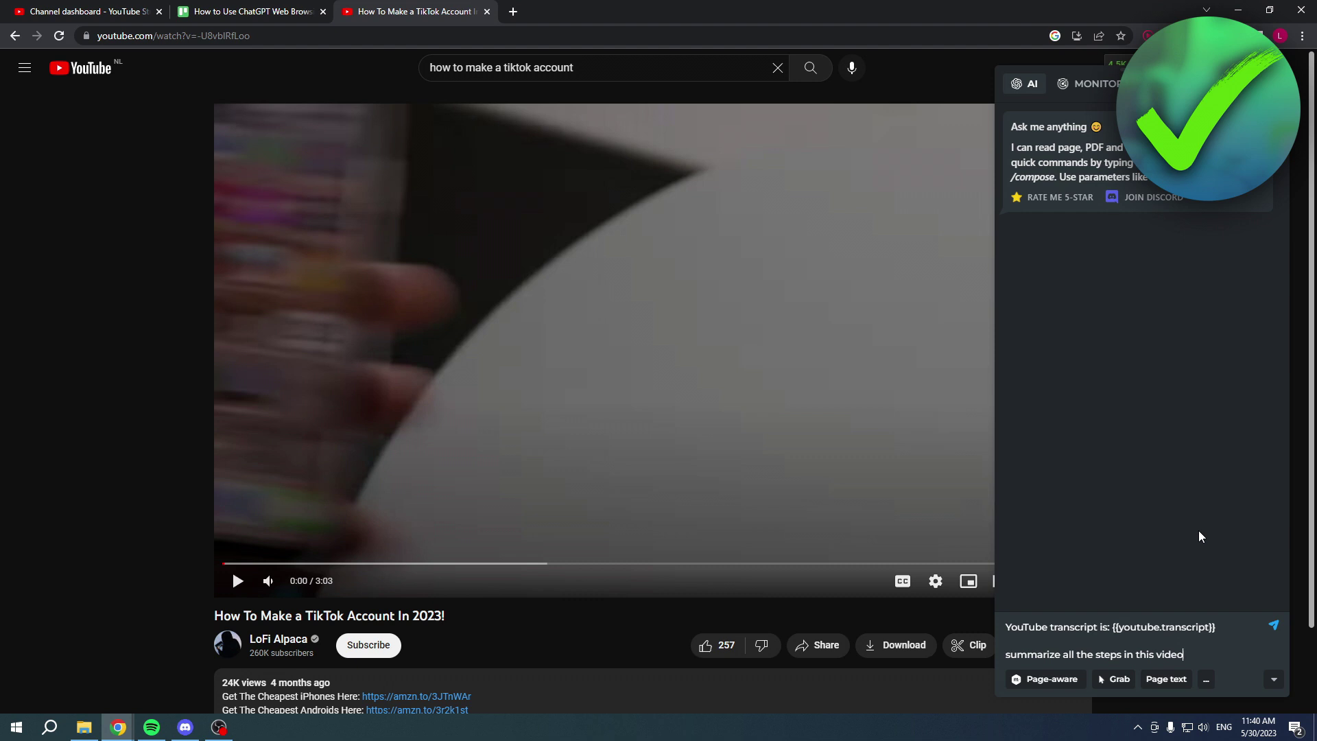
key(Return)
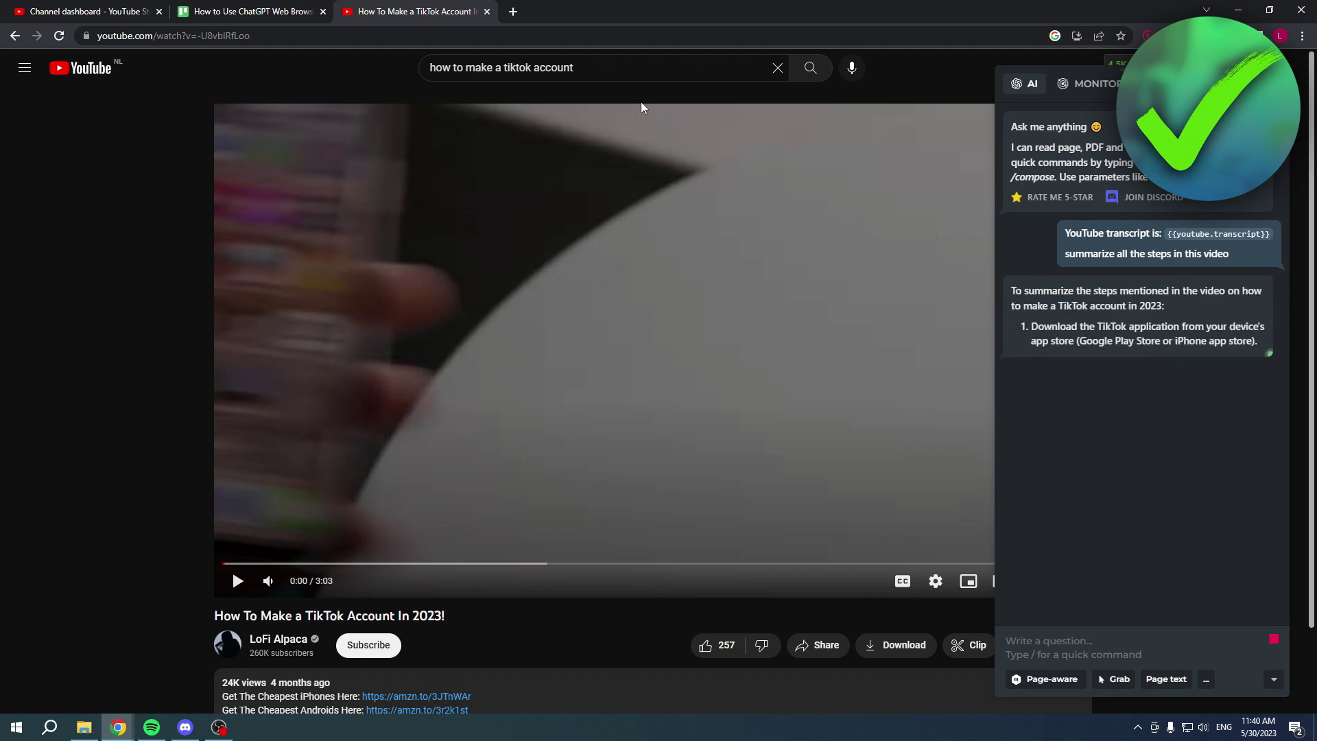
click(511, 13)
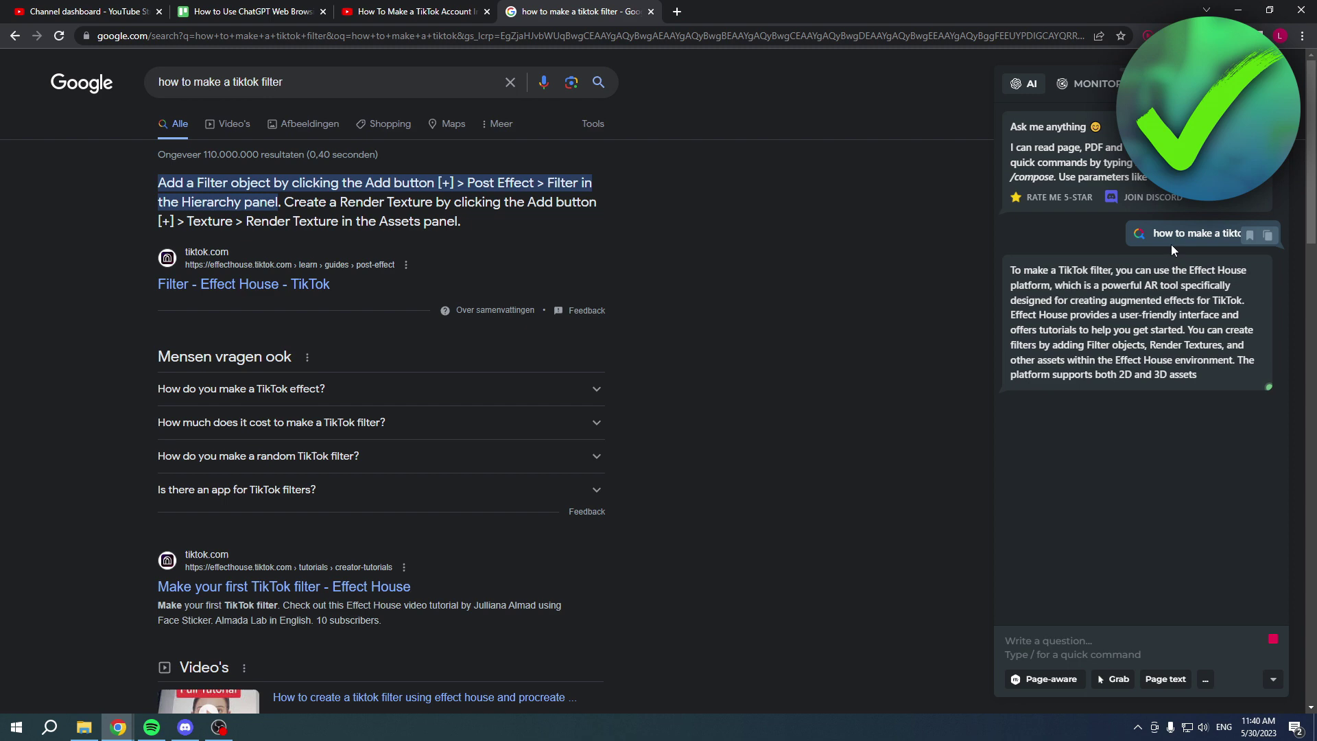
Step: Return to the TikTok video tab and select HARPA's numbered step summary to review it
click(377, 10)
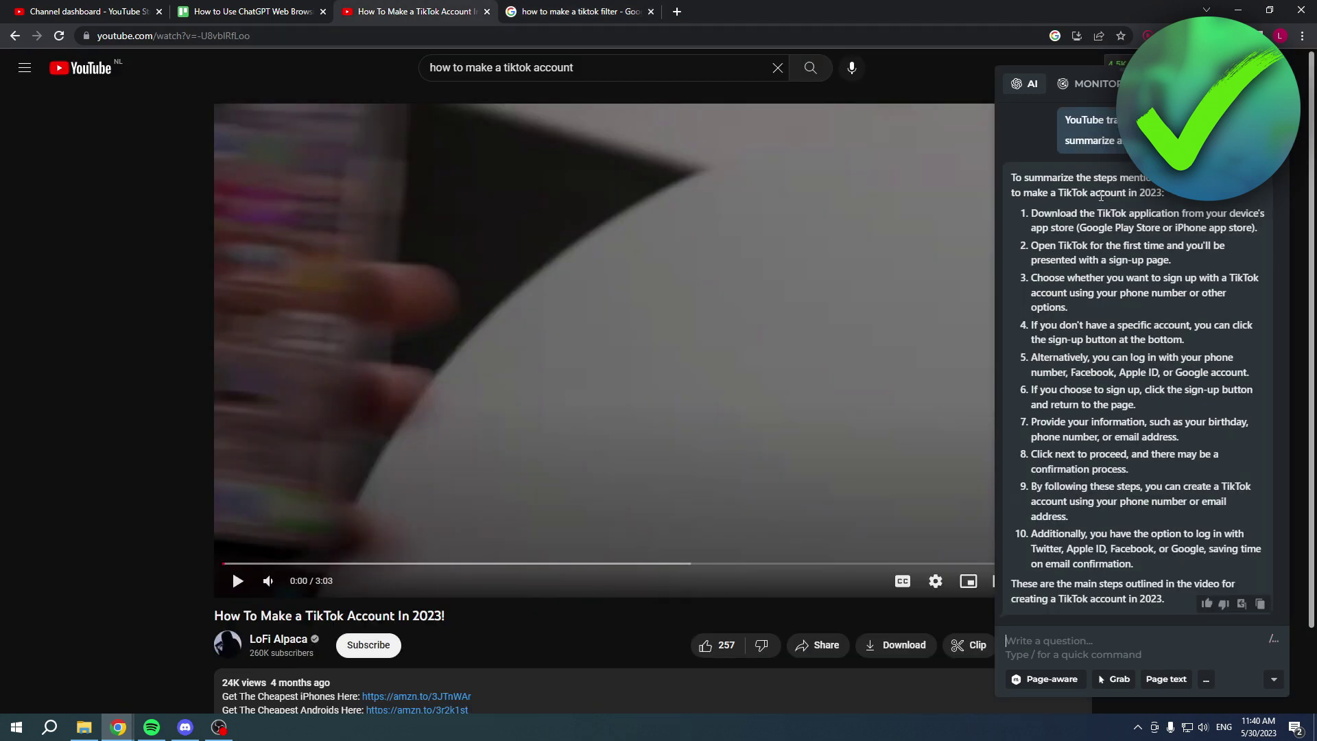
drag(1028, 216, 1220, 563)
click(1158, 561)
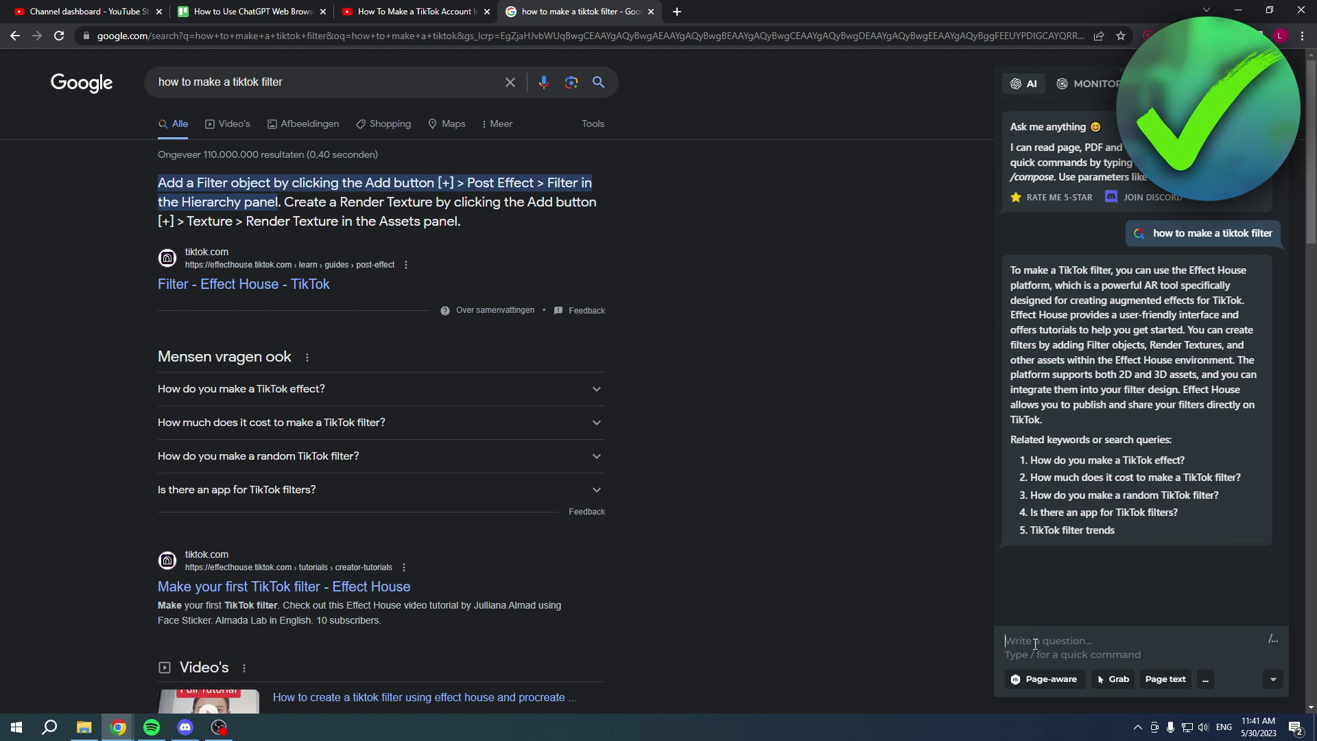
Step: Ask HARPA 'how can I use Effect House?', open effecthouse.tiktok.com in a new tab, and return
text(how can I use Effect House?)
key(Return)
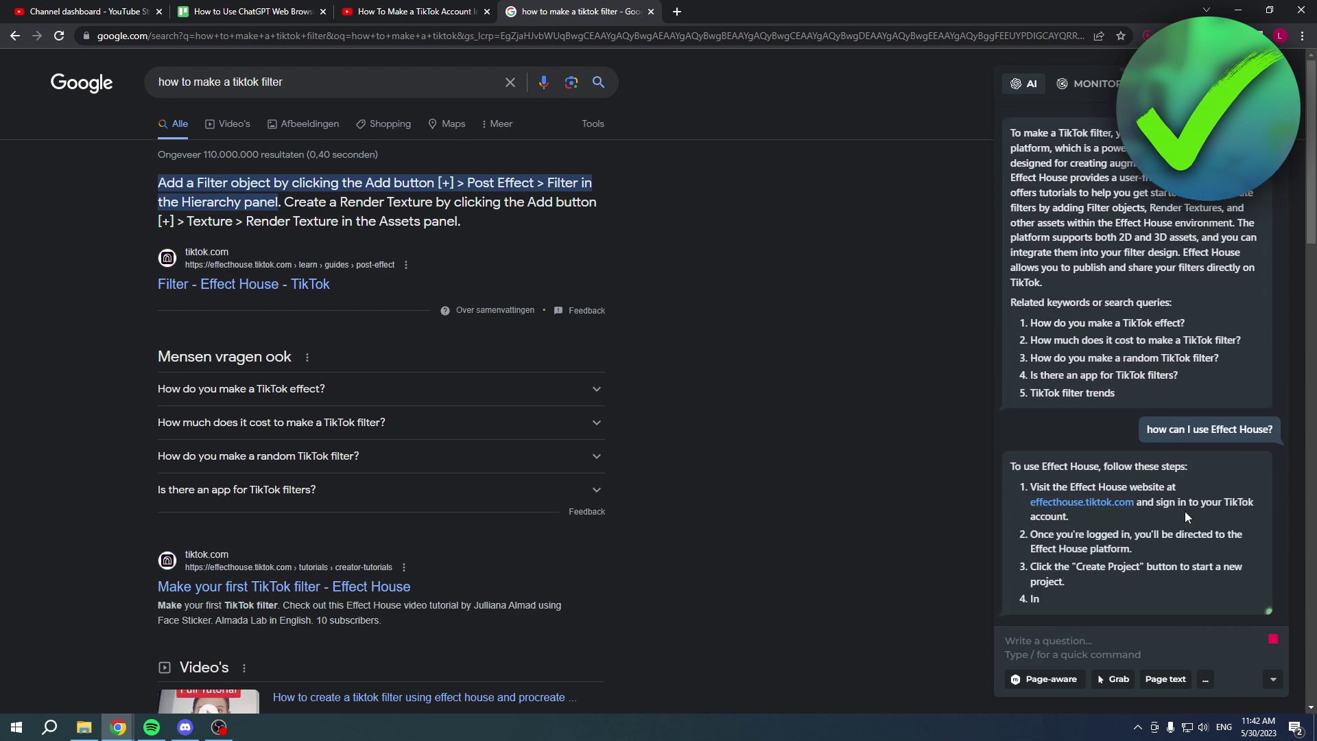
click(1083, 503)
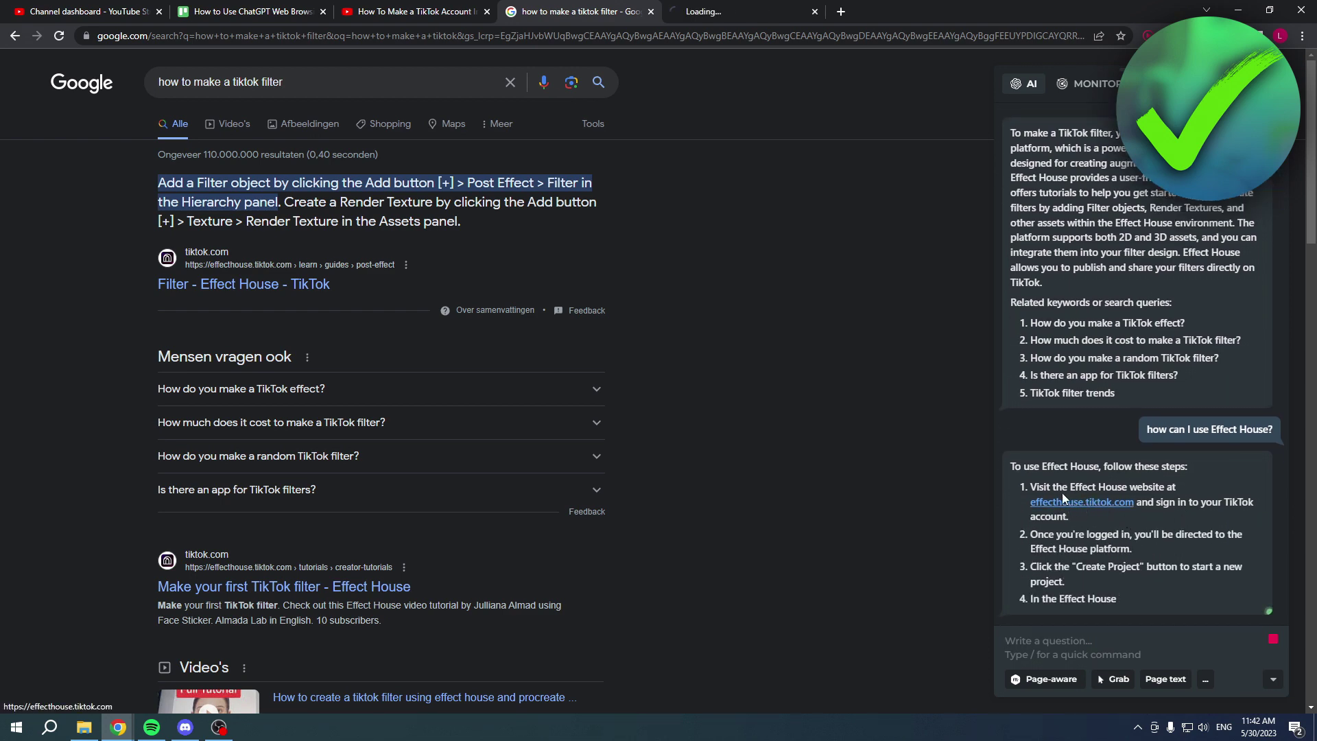
click(727, 12)
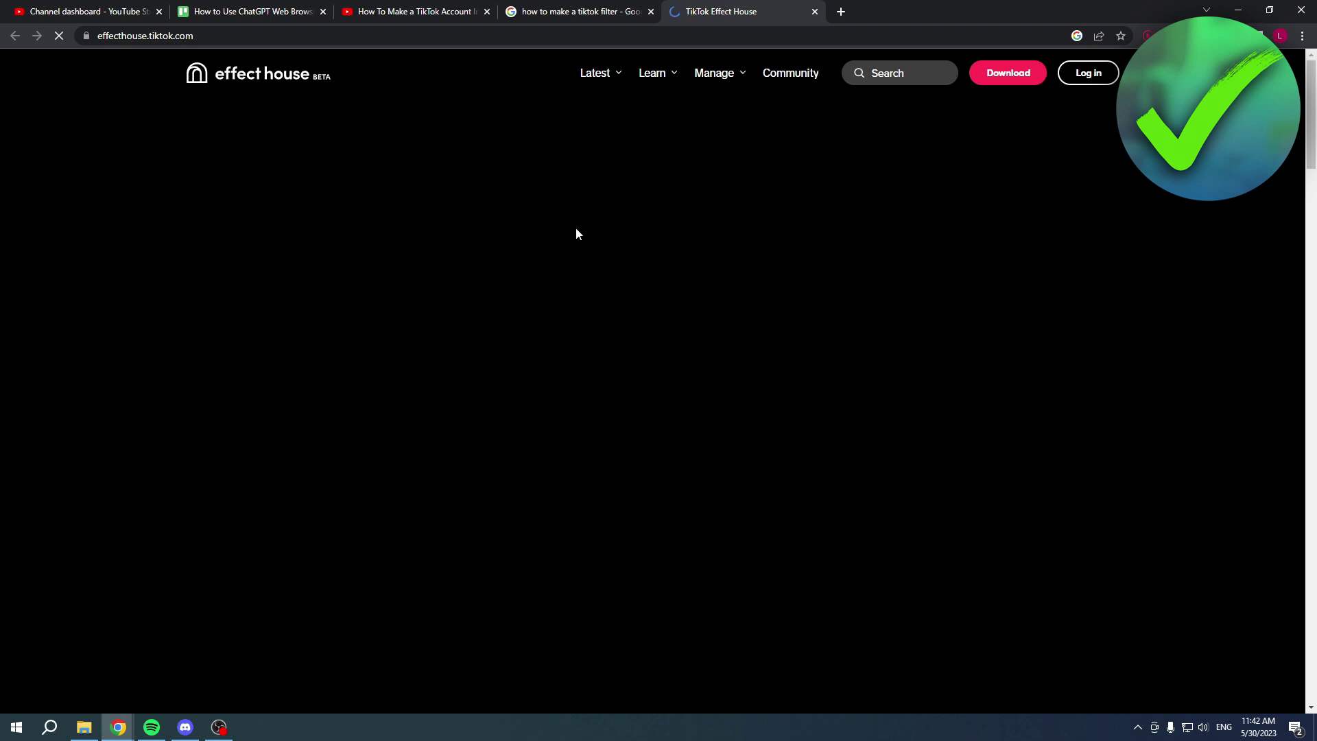
click(561, 10)
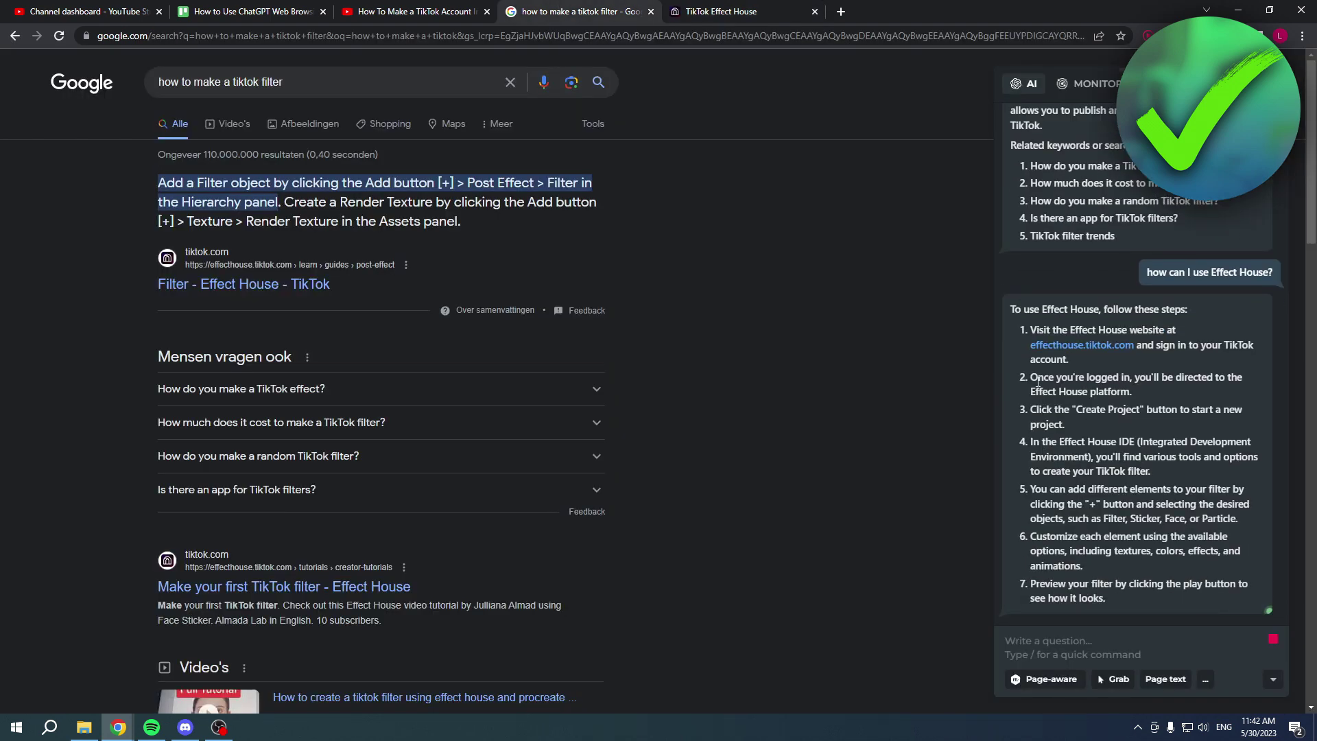